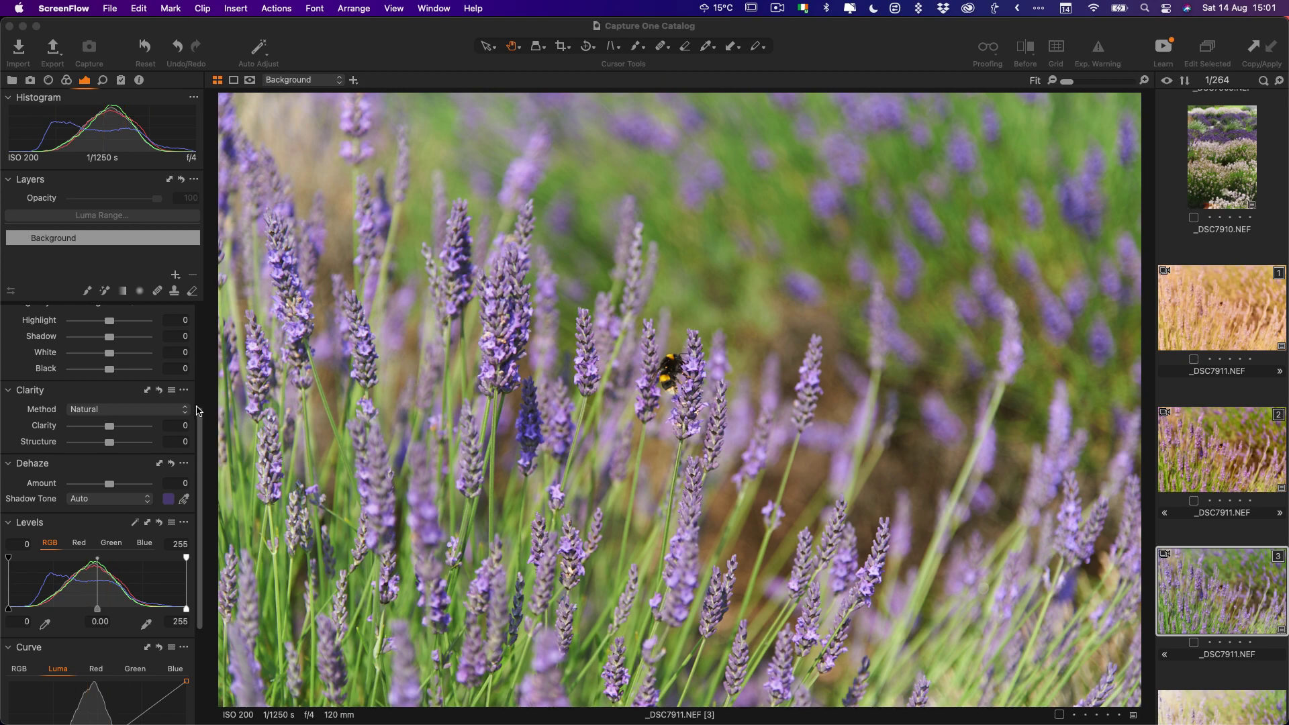
- Haze the whole lavender photo with a Dehaze Amount of -73
{"action": "left_click", "coordinate": [111, 488]}
{"action": "left_click_drag", "start_coordinate": [111, 489], "coordinate": [82, 488]}
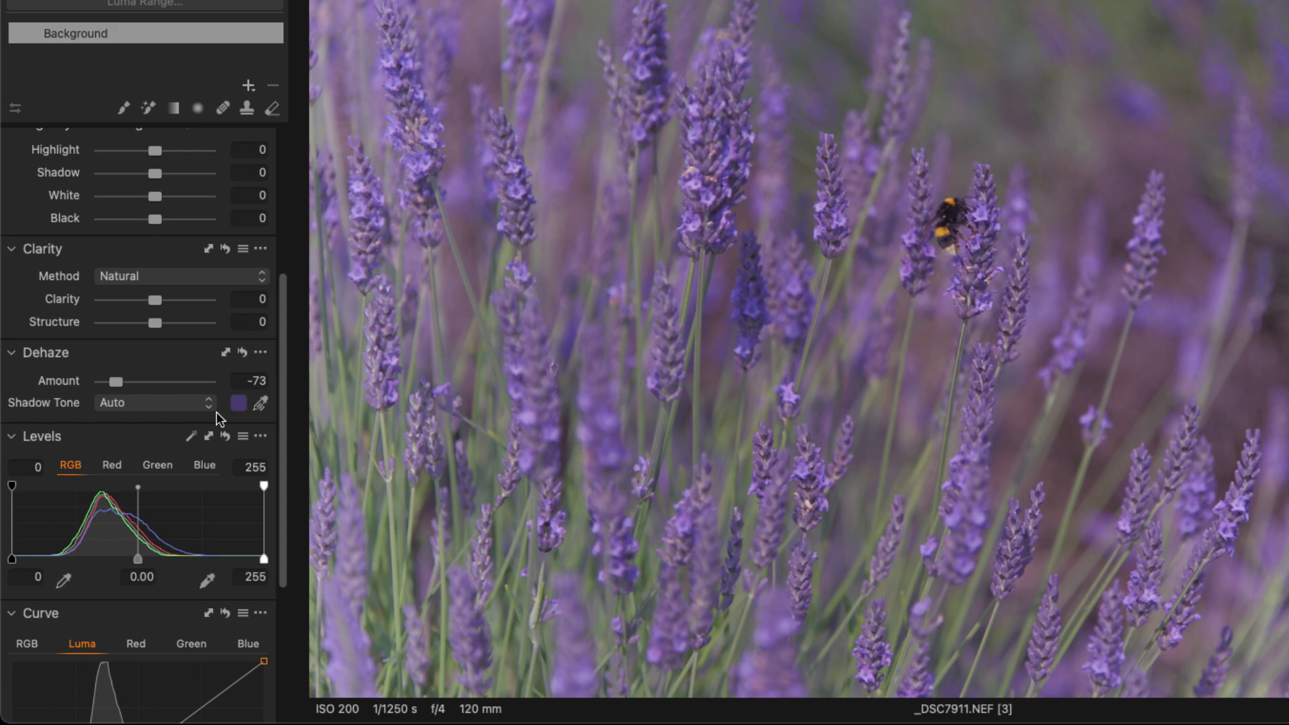
- Sample the Shadow Tone from spots across the lavender, greenery and bee
{"action": "left_click", "coordinate": [262, 403]}
{"action": "left_click", "coordinate": [914, 367]}
{"action": "left_click", "coordinate": [873, 377]}
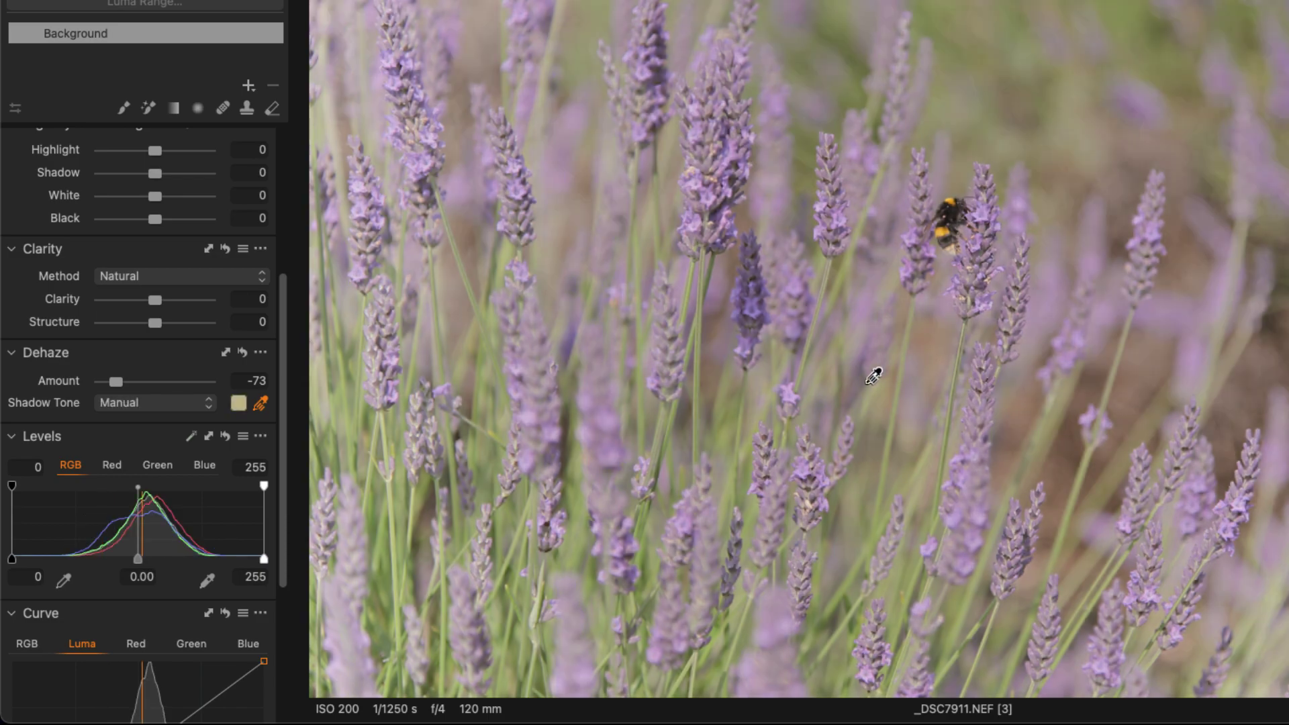
{"action": "left_click", "coordinate": [995, 328]}
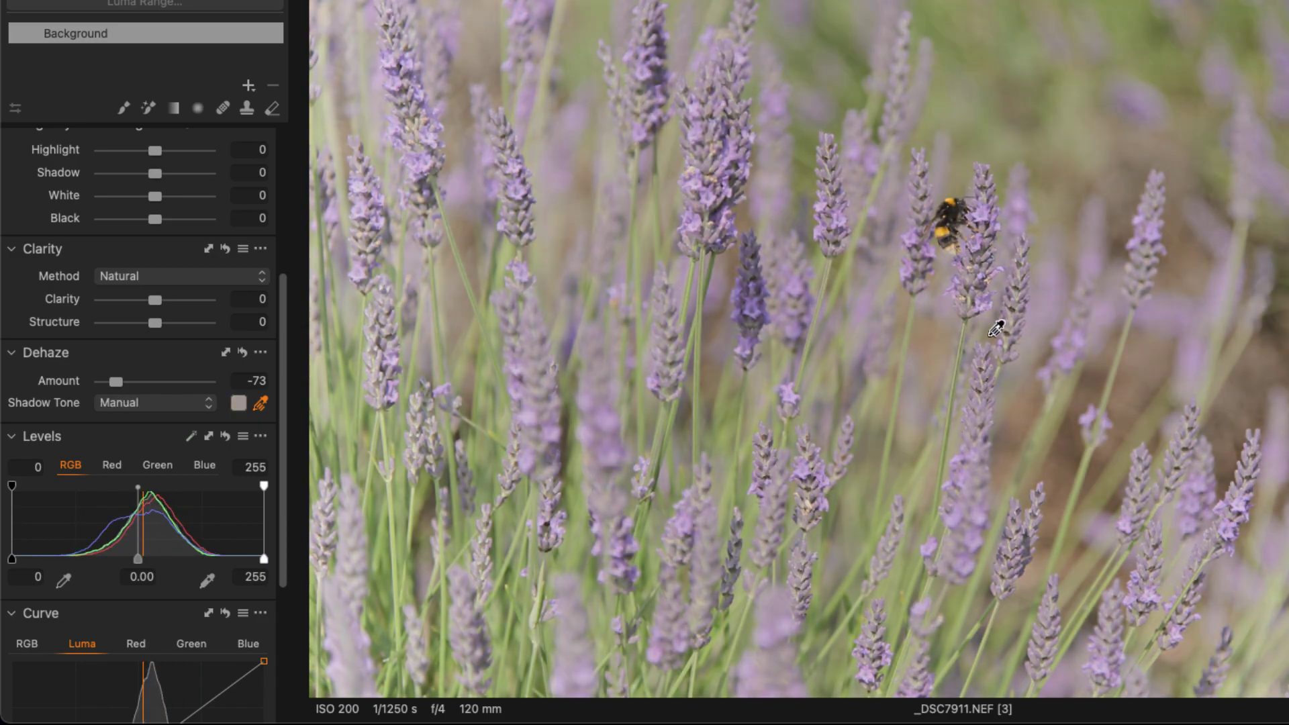
{"action": "left_click", "coordinate": [1063, 282]}
{"action": "left_click", "coordinate": [881, 72]}
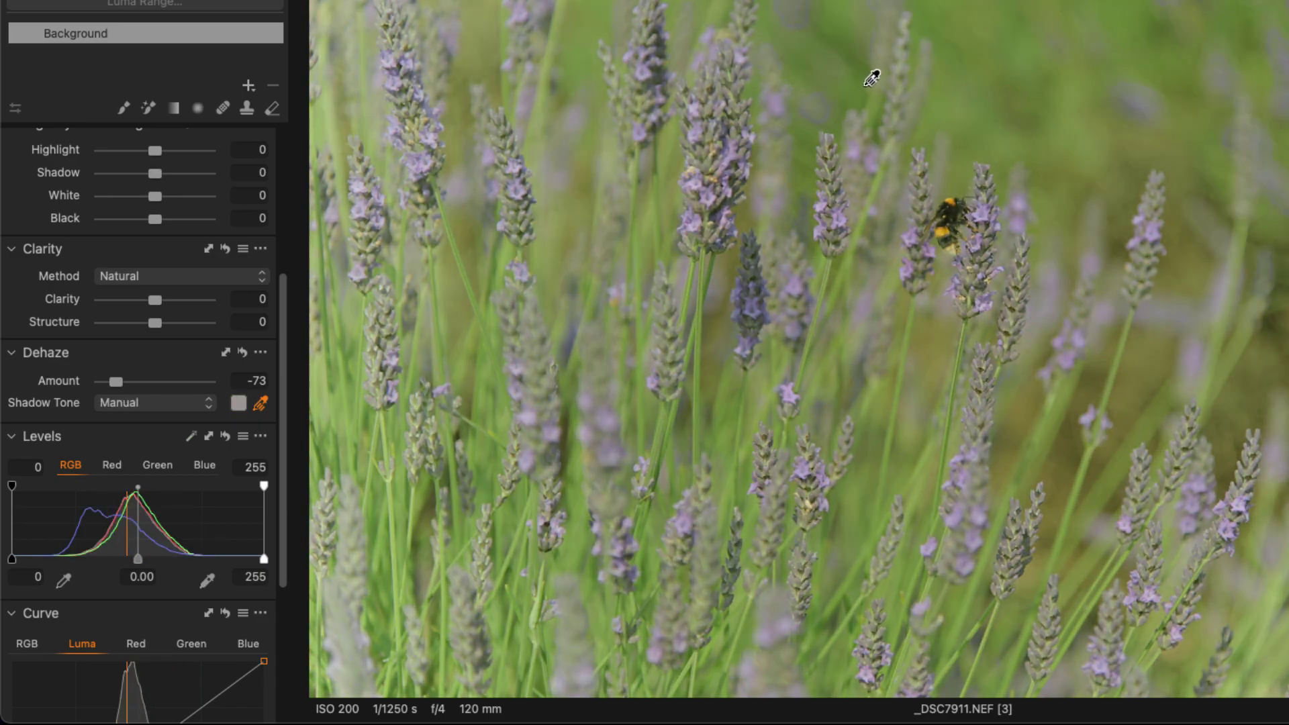
{"action": "left_click", "coordinate": [871, 72]}
{"action": "left_click", "coordinate": [791, 39]}
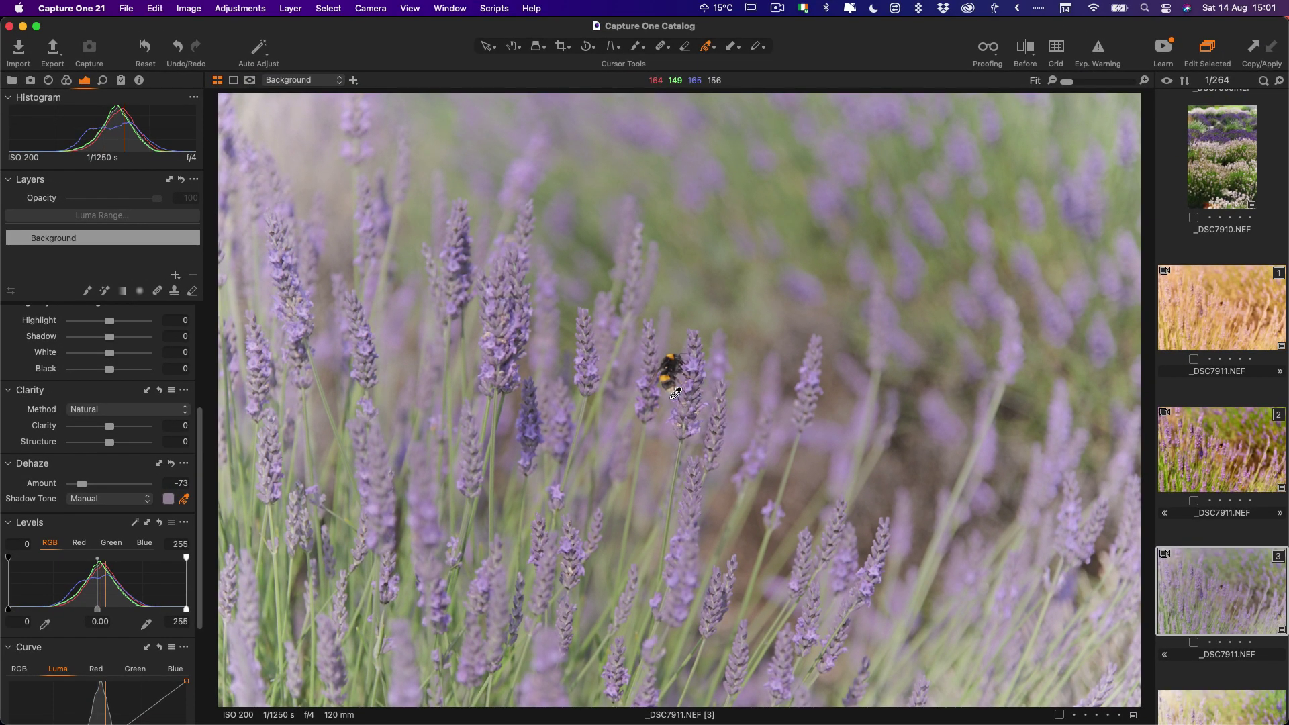
{"action": "left_click", "coordinate": [884, 260]}
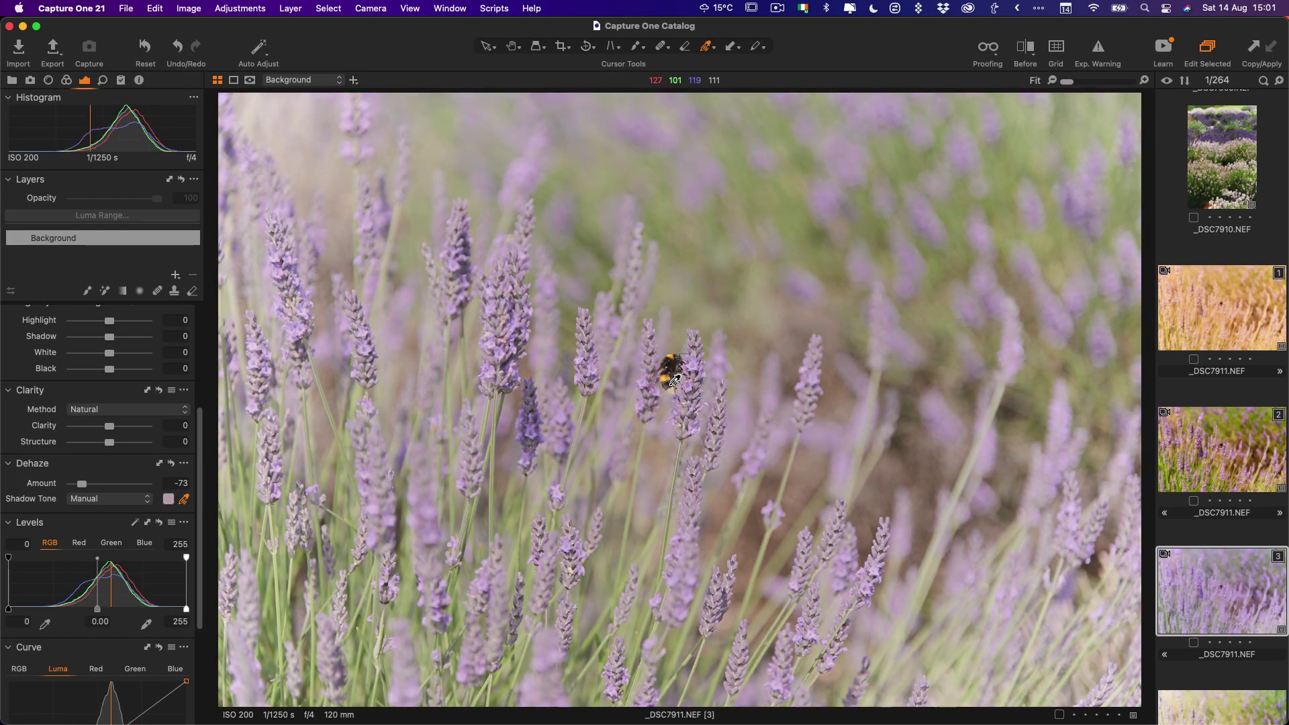
- Settle on a warm tan shadow tone sample and set Dehaze Amount to -68
{"action": "left_click", "coordinate": [667, 452]}
{"action": "left_click", "coordinate": [666, 459]}
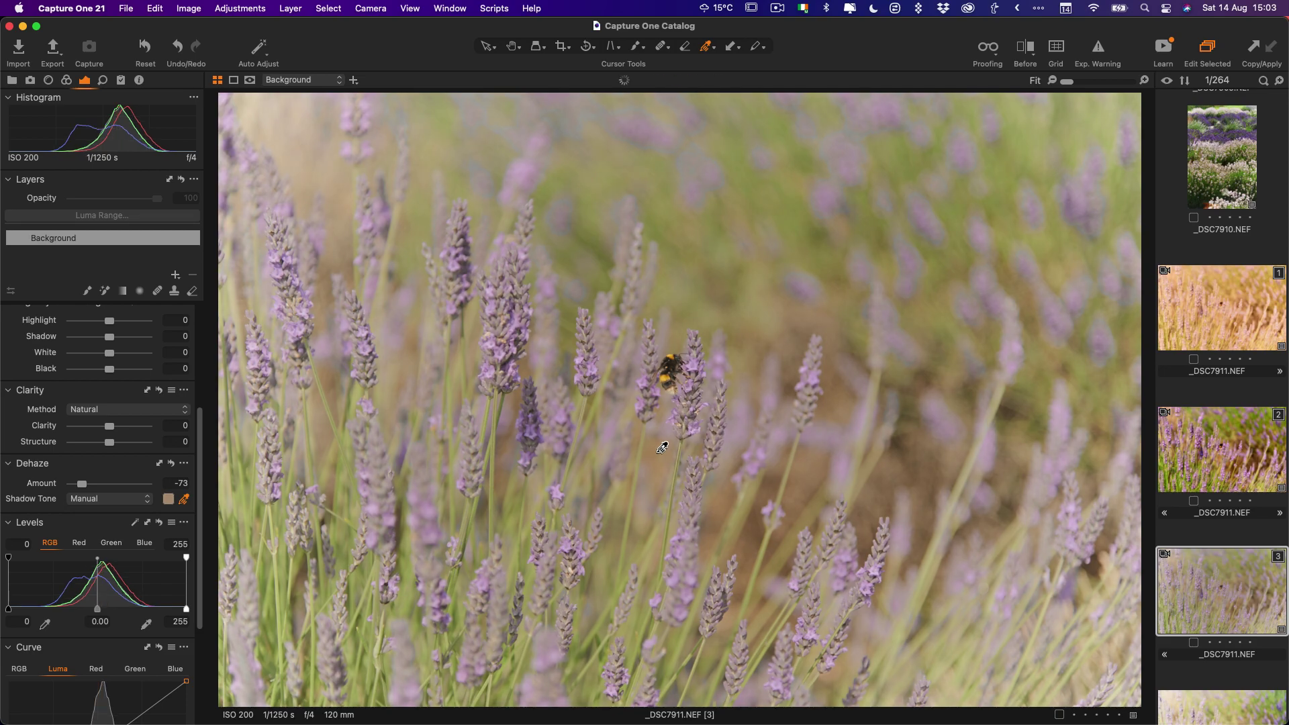
{"action": "left_click", "coordinate": [668, 462]}
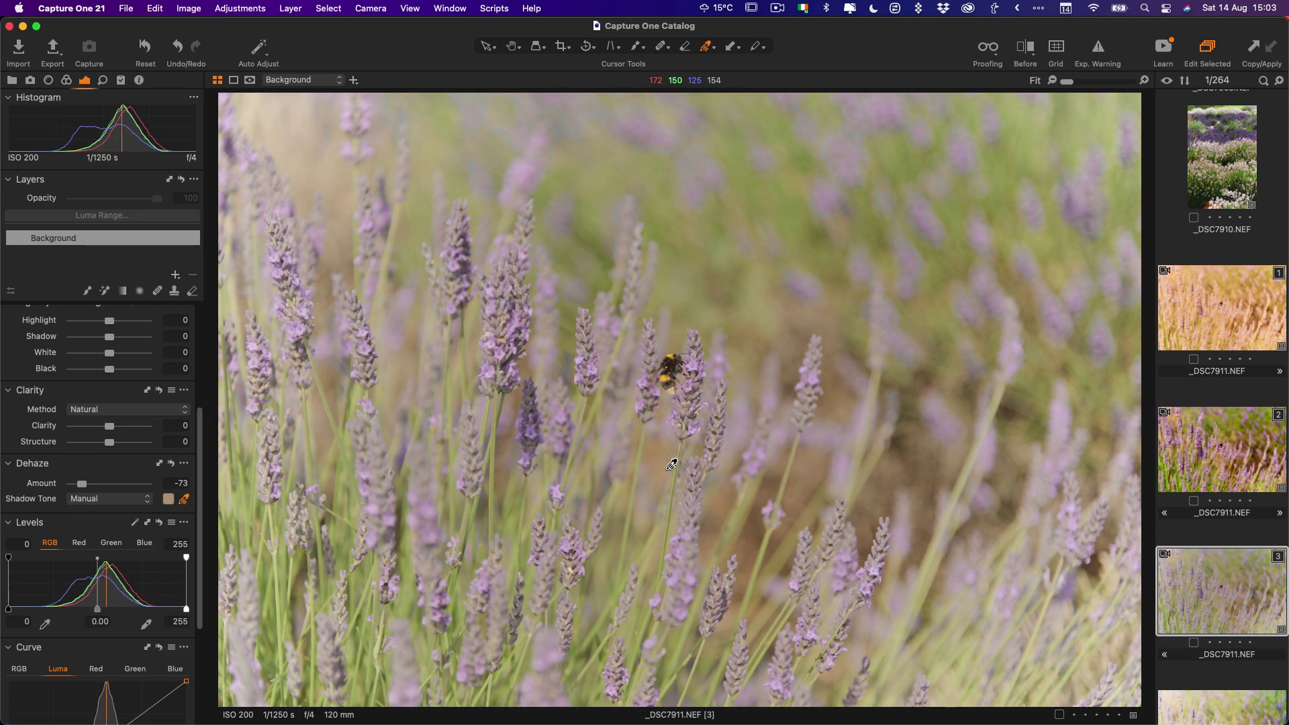
{"action": "left_click", "coordinate": [673, 455]}
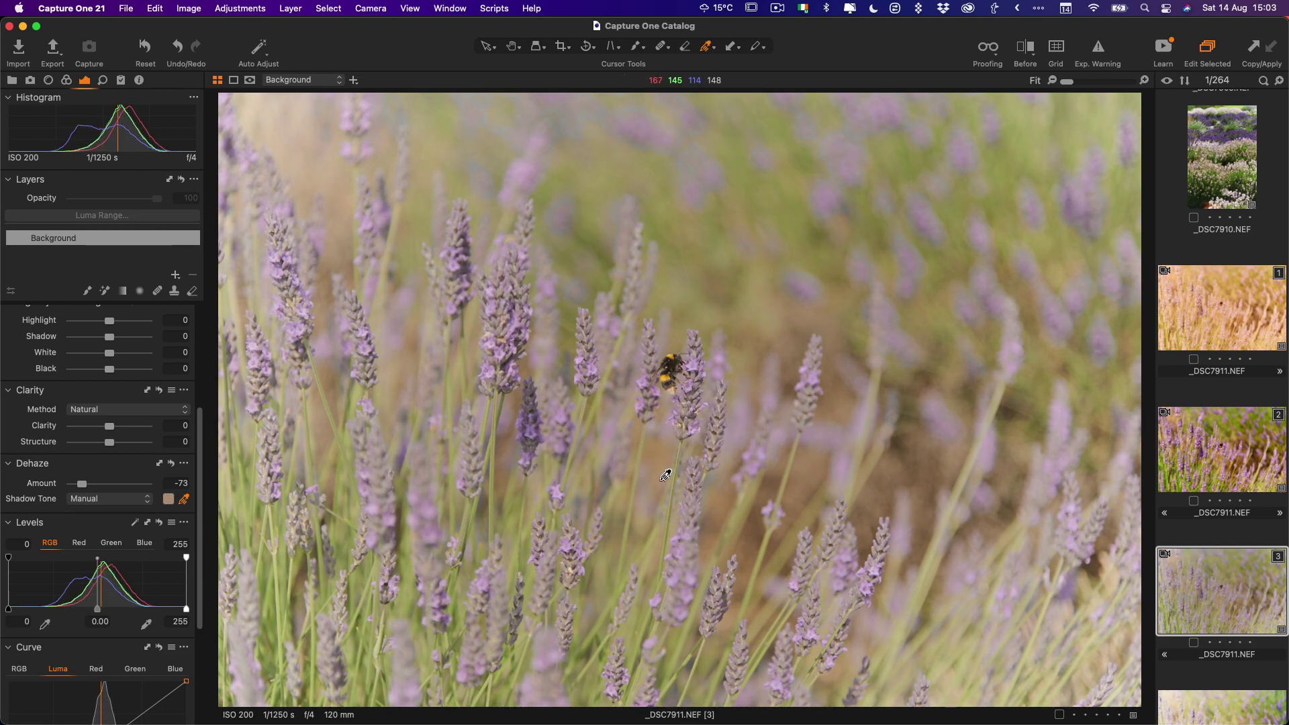
{"action": "left_click", "coordinate": [660, 478]}
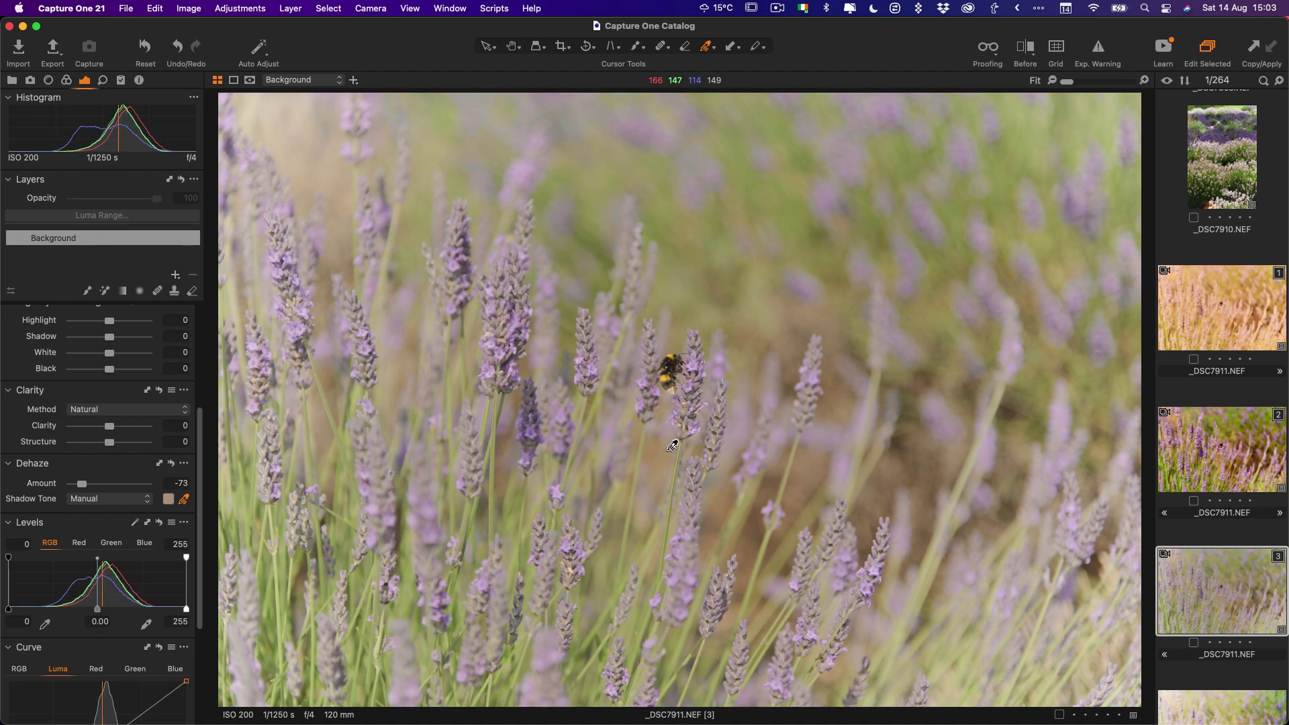
{"action": "left_click", "coordinate": [668, 459]}
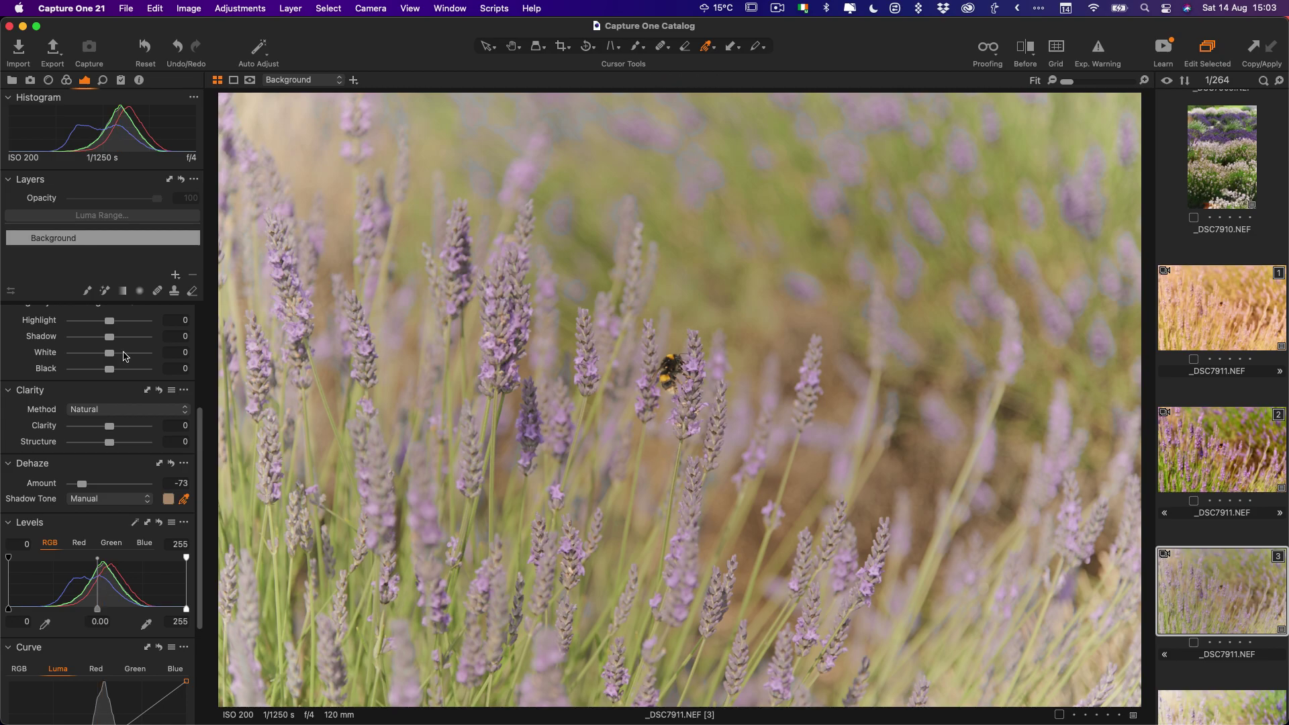
{"action": "mouse_move", "coordinate": [80, 484]}
{"action": "left_mouse_down"}
{"action": "mouse_move", "coordinate": [65, 487]}
{"action": "mouse_move", "coordinate": [81, 491]}
{"action": "left_mouse_up"}
- Reset the Background's Dehaze, then add a new filled adjustment layer with Dehaze -81
{"action": "double_click", "coordinate": [84, 483]}
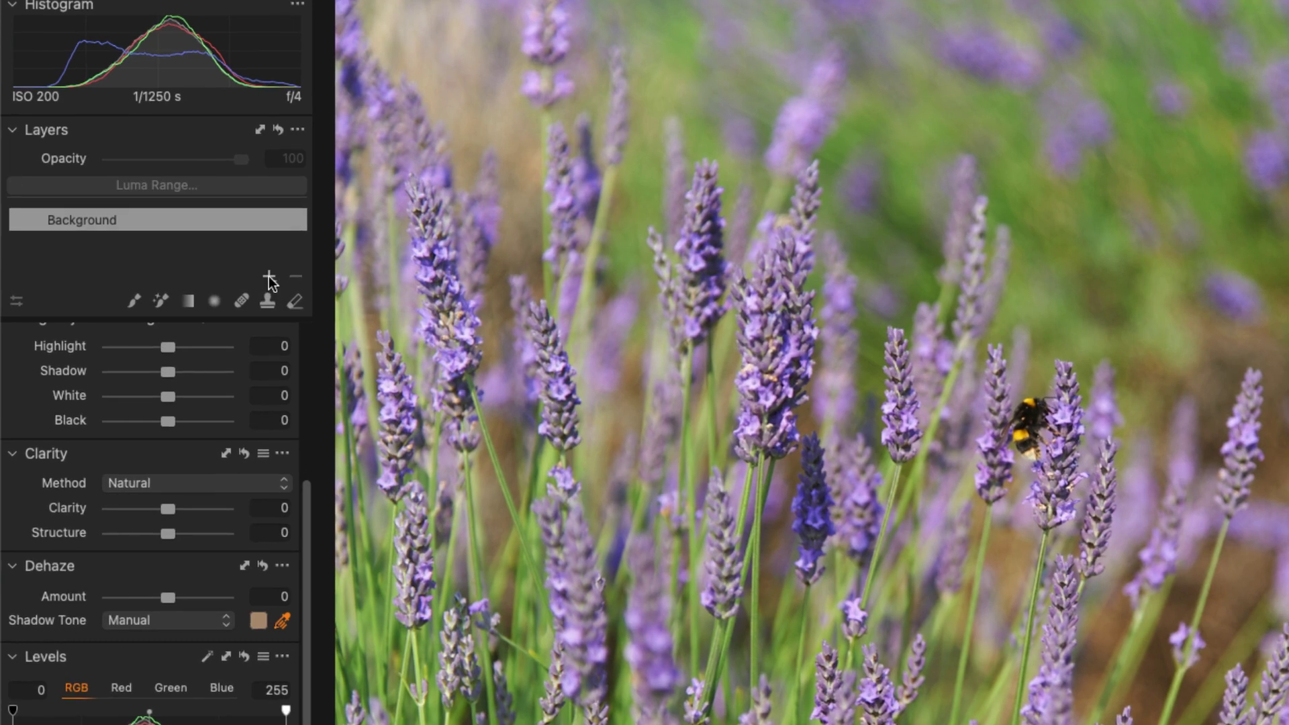
{"action": "left_click", "coordinate": [175, 274]}
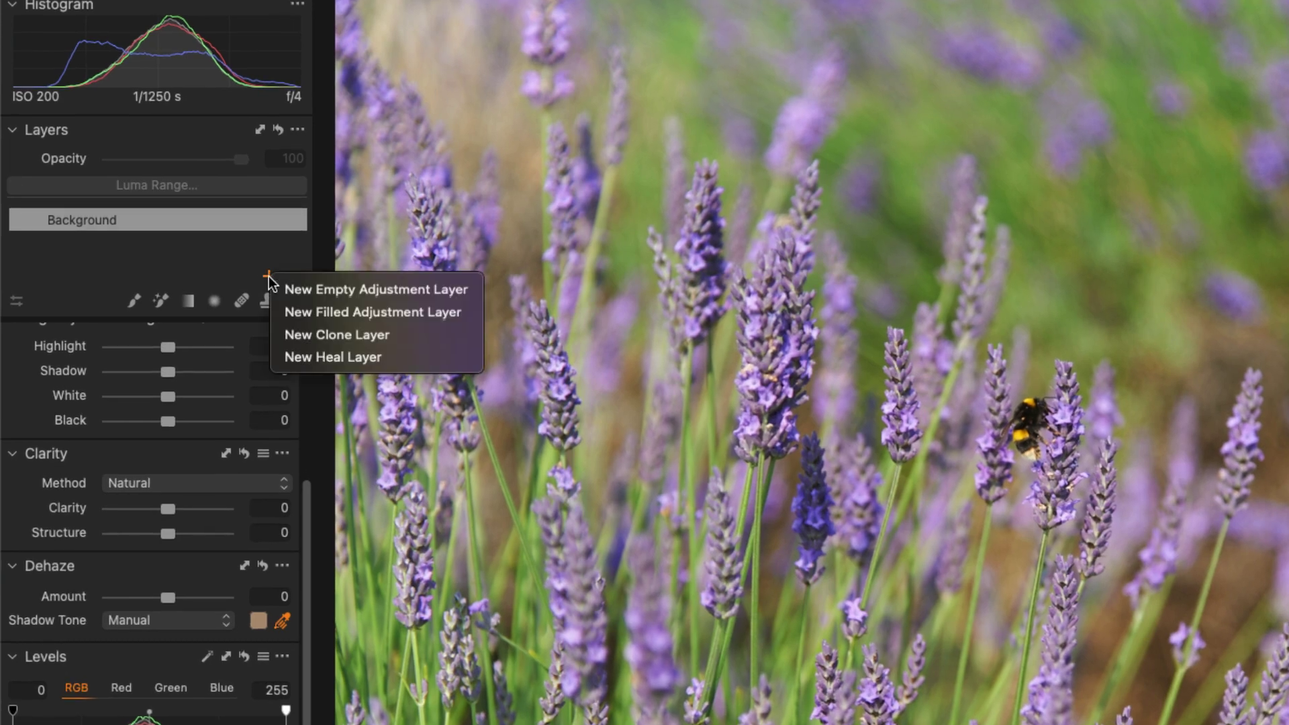
{"action": "left_click", "coordinate": [426, 312]}
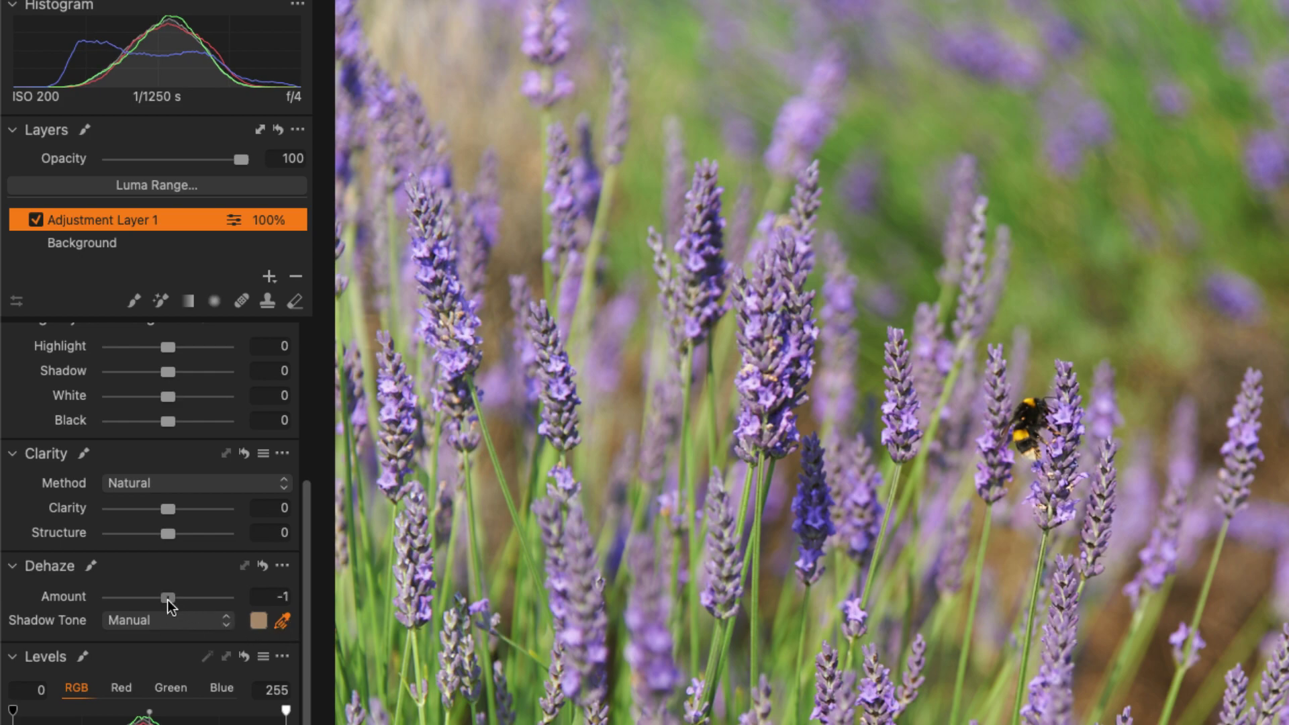
{"action": "left_click_drag", "start_coordinate": [167, 598], "coordinate": [126, 598]}
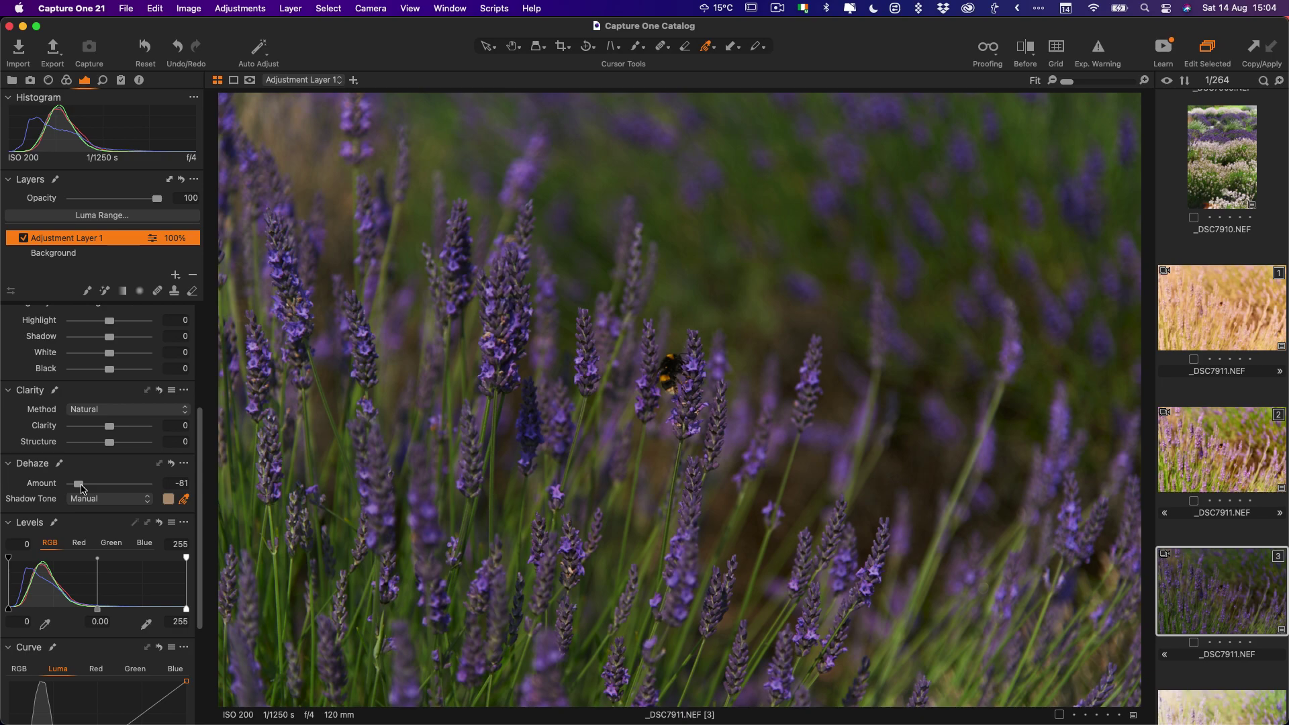
- Give the new layer a warm Shadow Tone sampled from the photo
{"action": "key", "text": "h"}
{"action": "left_click", "coordinate": [183, 499]}
{"action": "left_click", "coordinate": [665, 431]}
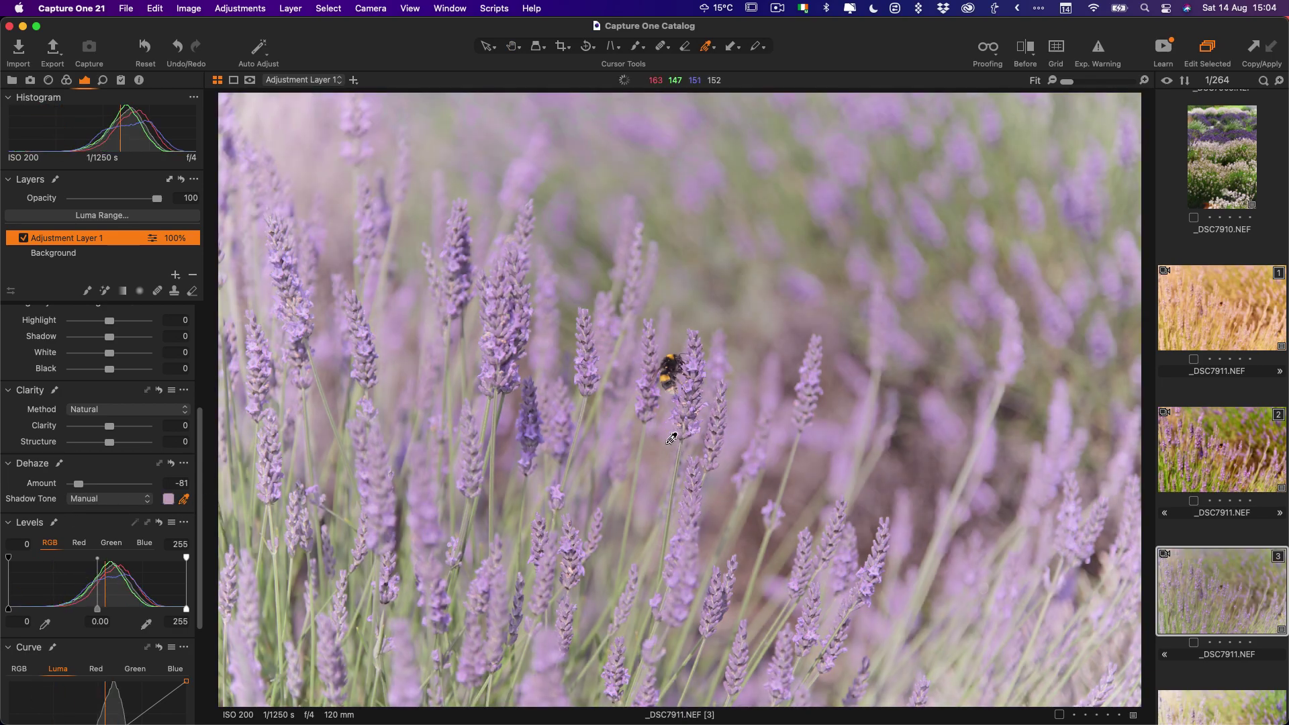
{"action": "left_click", "coordinate": [671, 464]}
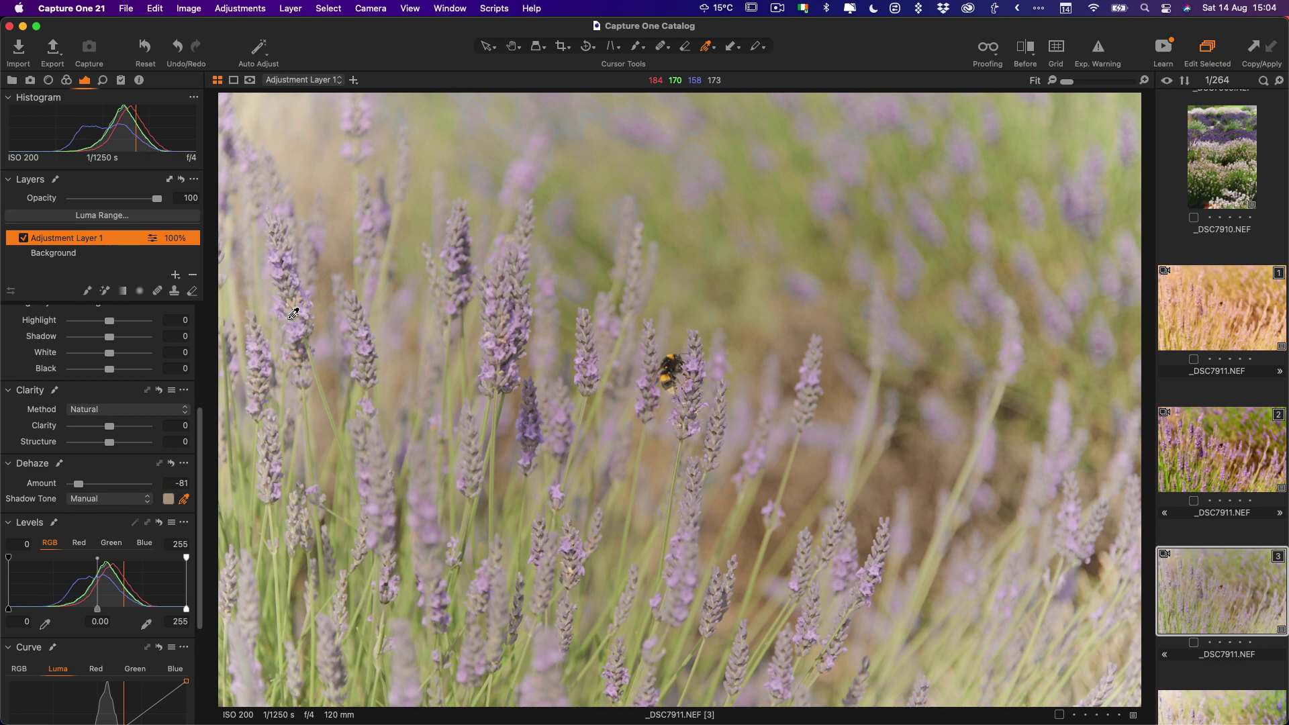
- Set the layer's Dehaze to -100 and apply a Luma Range of 139–255 with Falloff 0
{"action": "left_click_drag", "start_coordinate": [78, 483], "coordinate": [67, 483]}
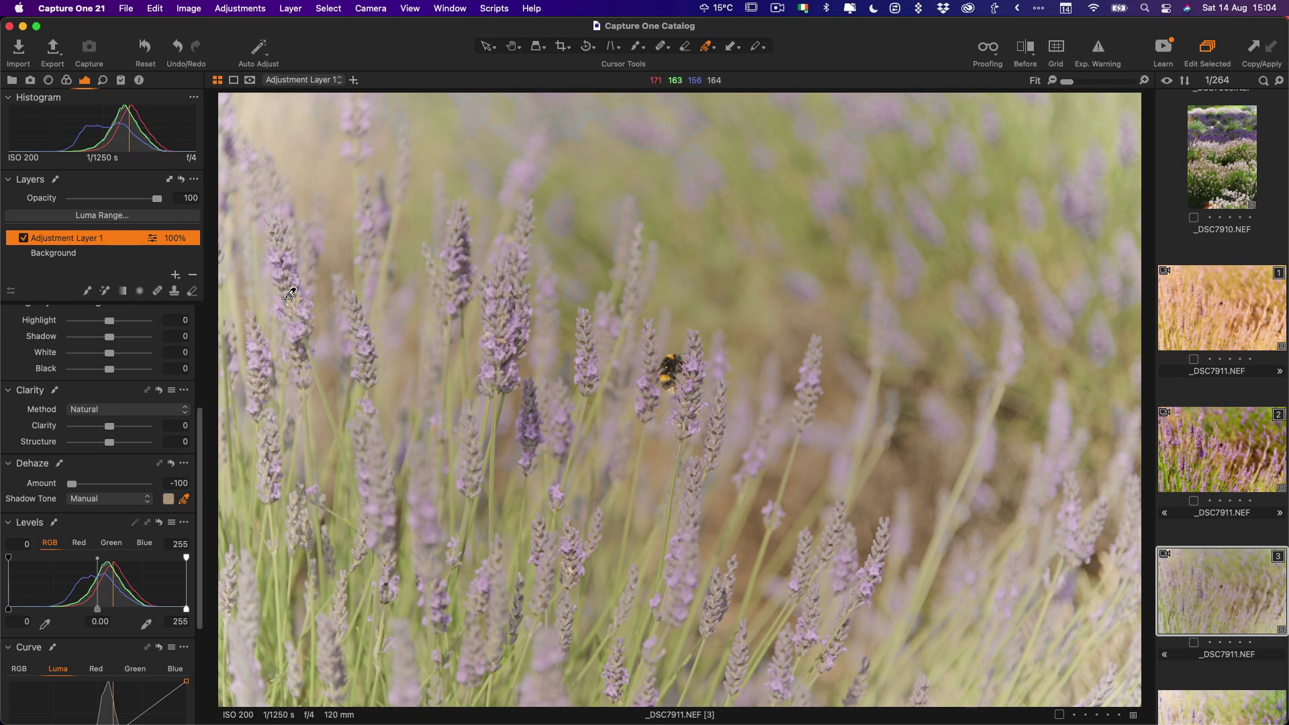
{"action": "left_click", "coordinate": [113, 218]}
{"action": "left_click_drag", "start_coordinate": [670, 156], "coordinate": [990, 175]}
{"action": "left_click_drag", "start_coordinate": [1076, 212], "coordinate": [1091, 211]}
{"action": "left_click_drag", "start_coordinate": [915, 212], "coordinate": [900, 246]}
{"action": "left_click_drag", "start_coordinate": [976, 211], "coordinate": [997, 208]}
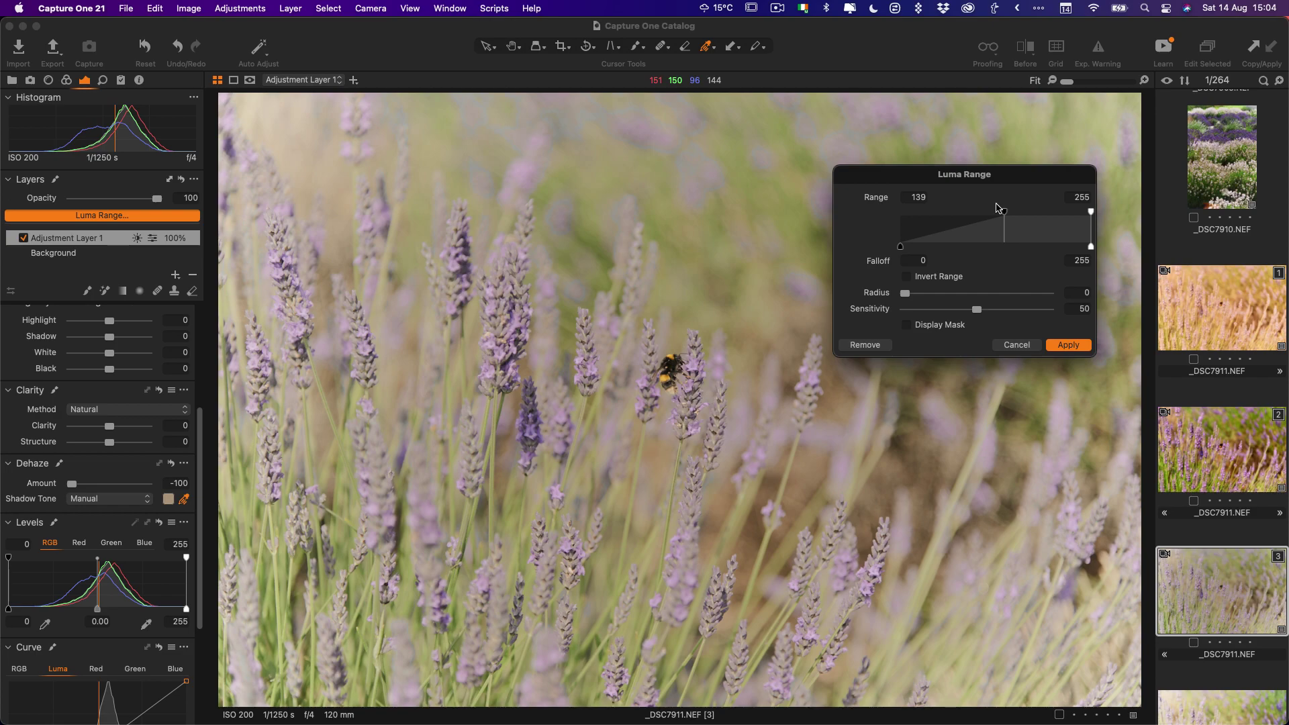
{"action": "left_click", "coordinate": [1069, 345]}
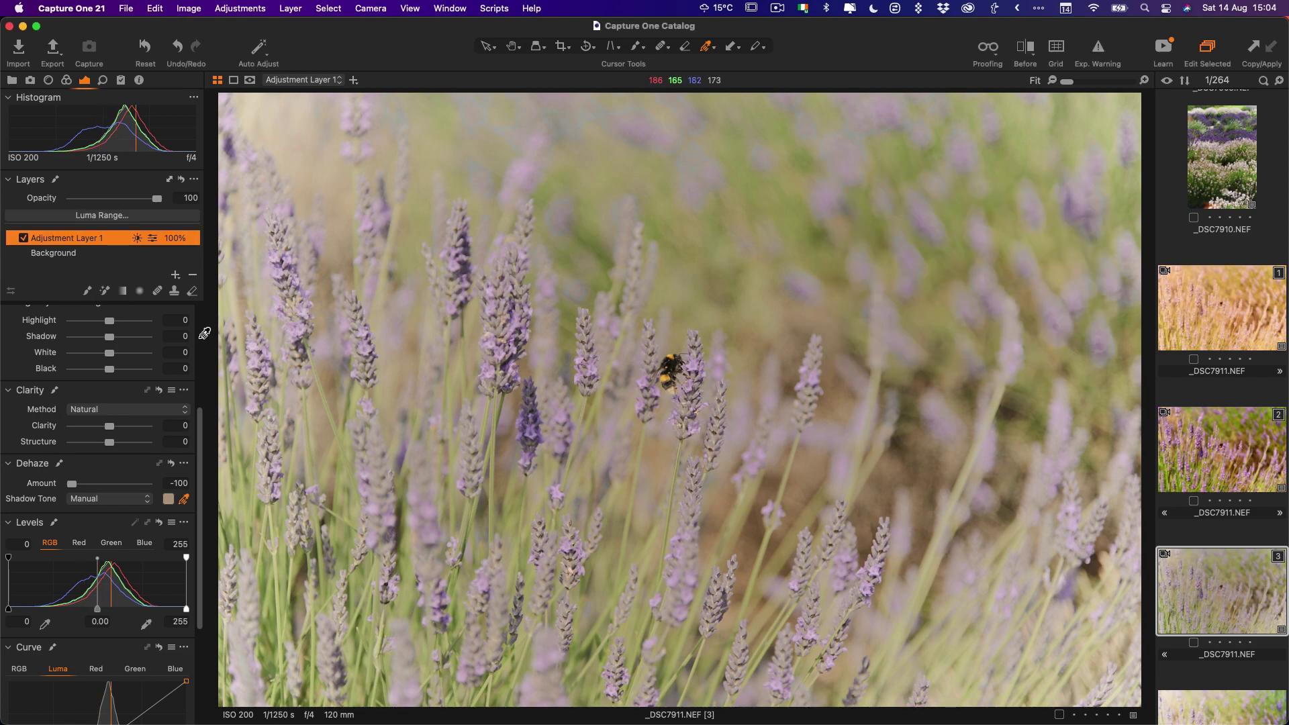
- Toggle the adjustment layer off and on twice to compare the effect
{"action": "left_click", "coordinate": [23, 239]}
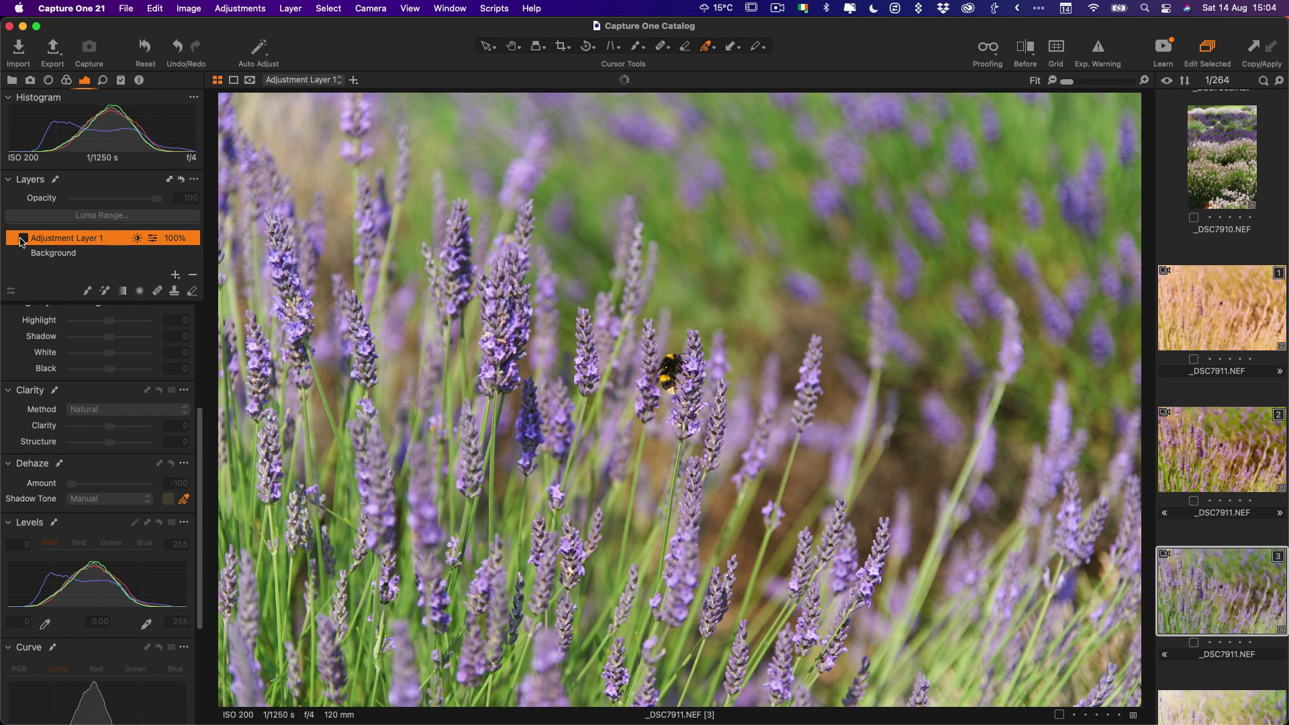
{"action": "left_click", "coordinate": [22, 238]}
{"action": "left_click", "coordinate": [23, 239]}
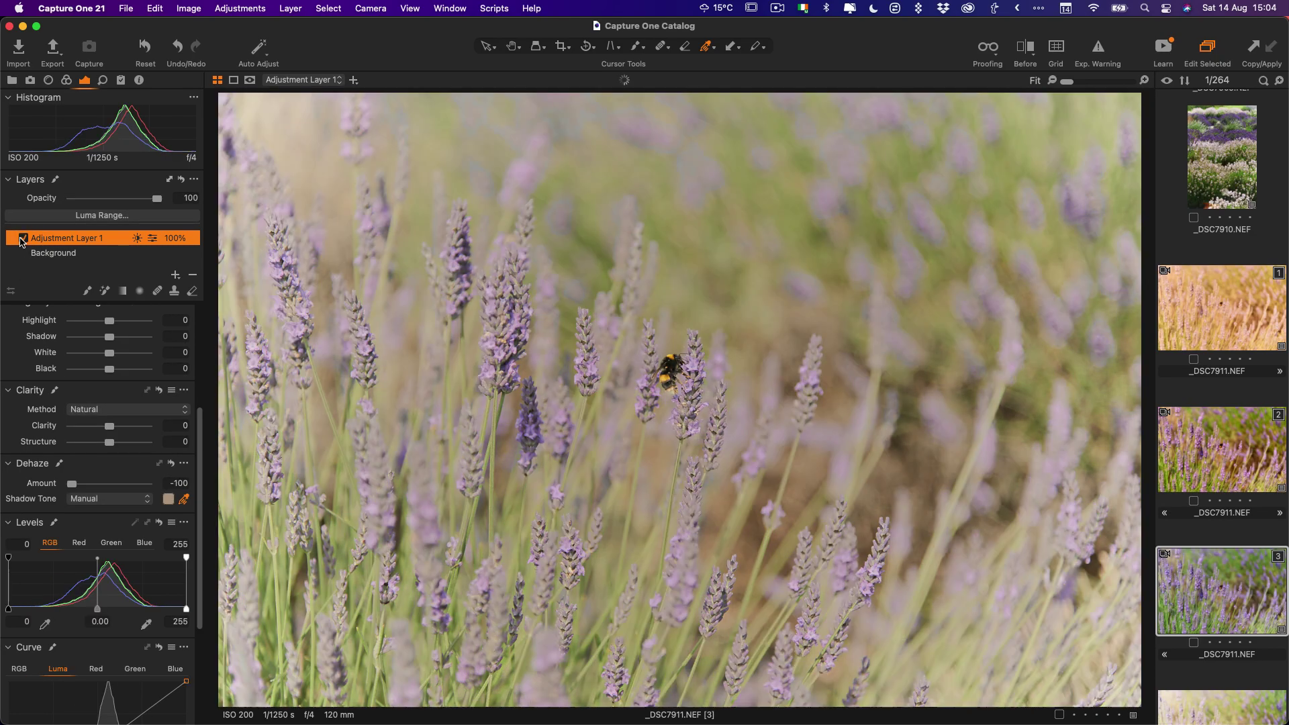
{"action": "left_click", "coordinate": [23, 238]}
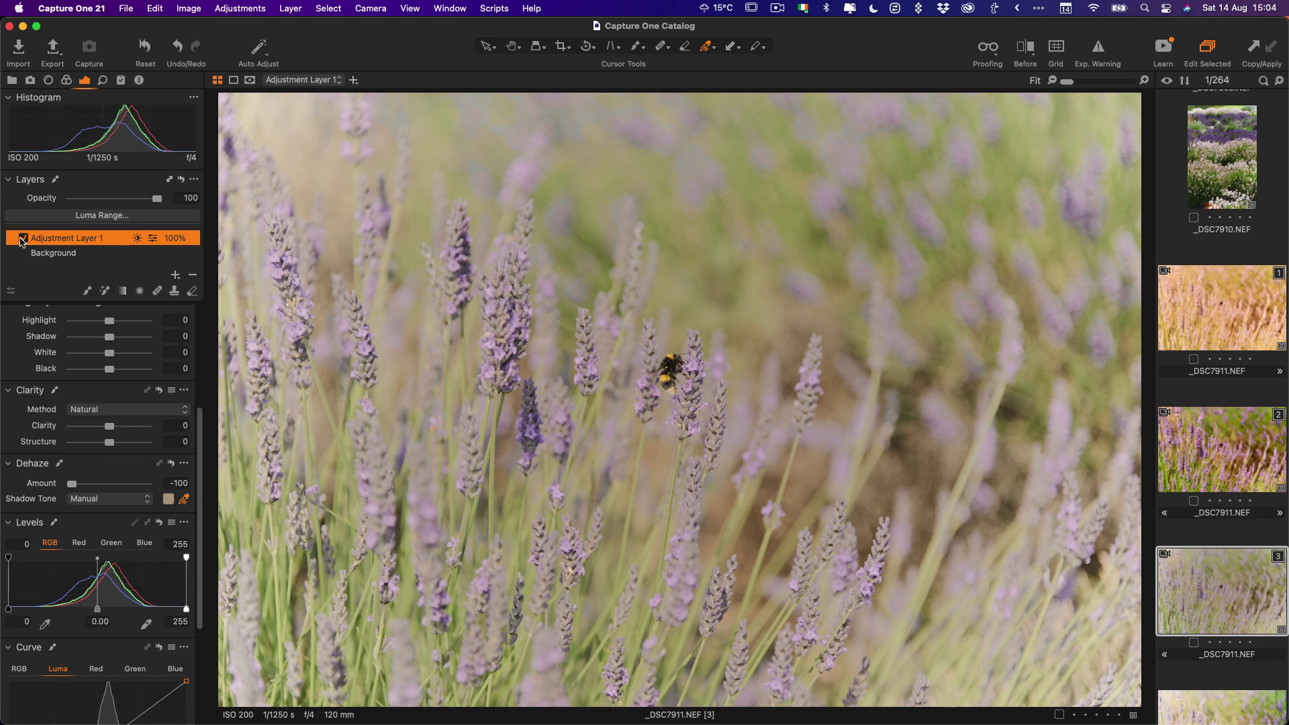
- Lift the midtones on the layer's RGB curve, anchored by a shadow point
{"action": "scroll", "coordinate": [29, 549], "scroll_direction": "down", "scroll_amount": 4}
{"action": "left_click", "coordinate": [27, 544]}
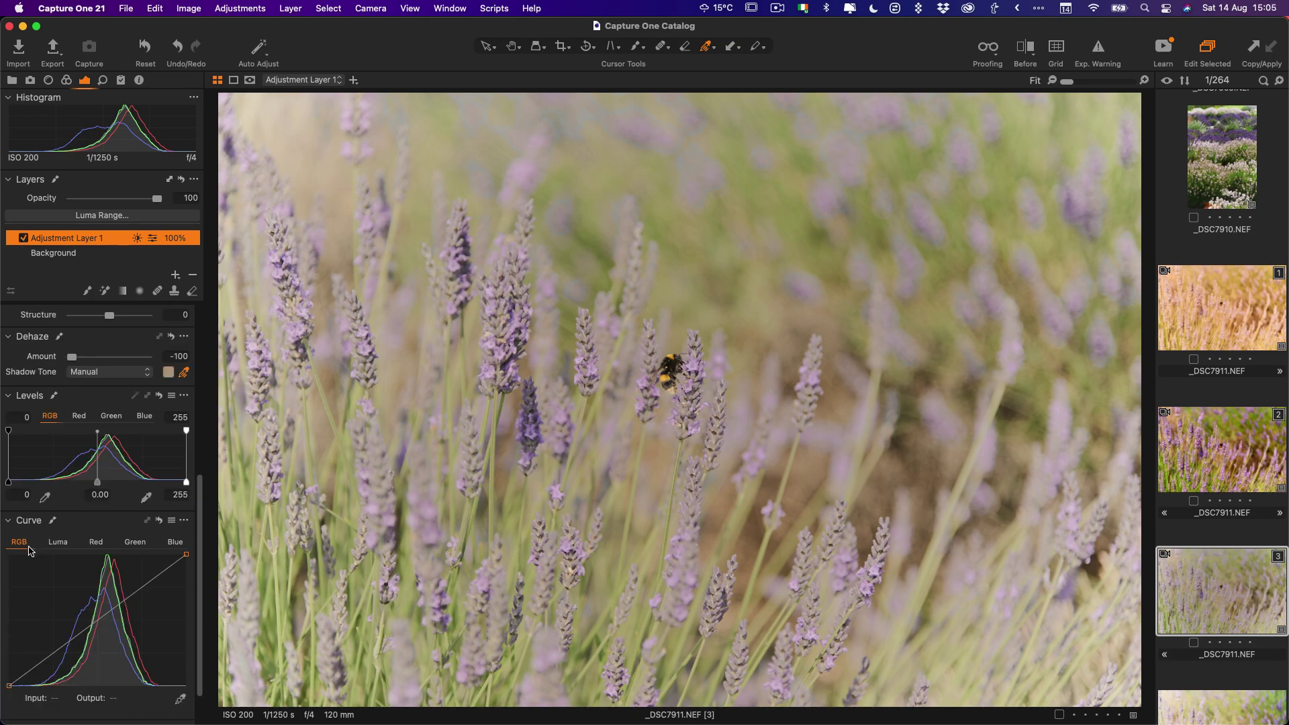
{"action": "left_click_drag", "start_coordinate": [116, 614], "coordinate": [96, 609]}
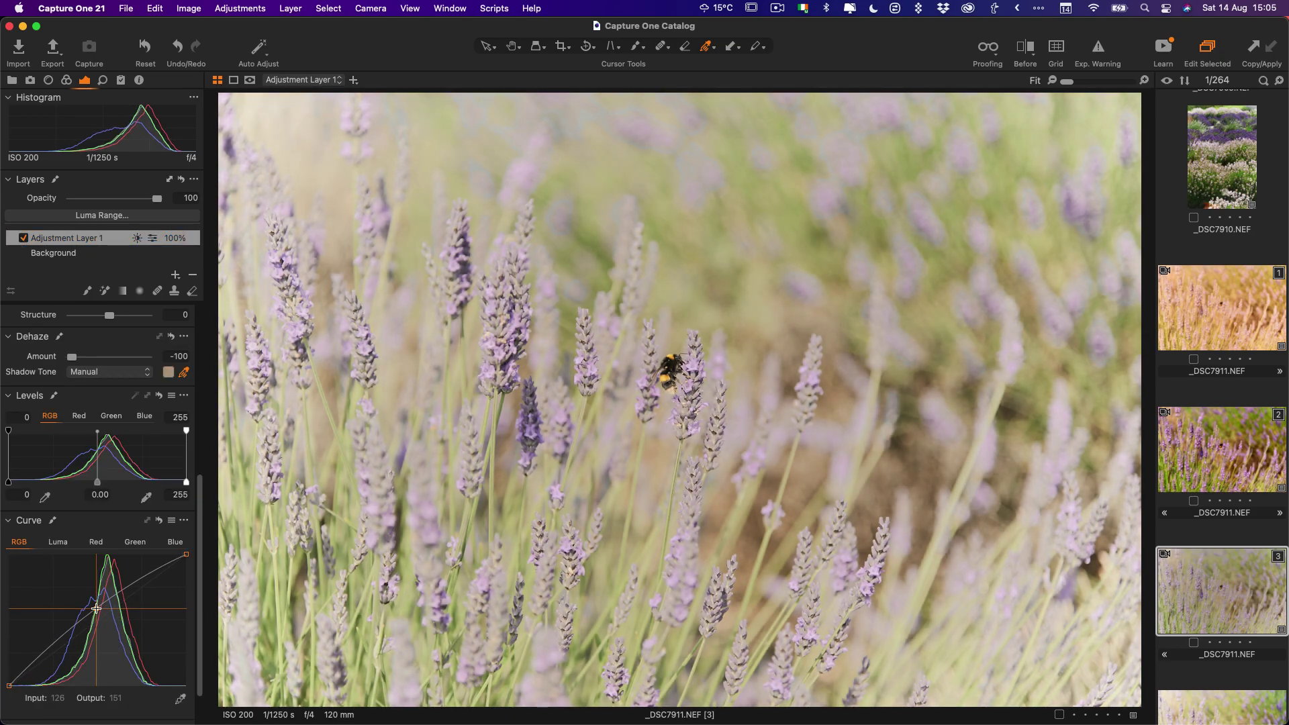
{"action": "left_click_drag", "start_coordinate": [47, 665], "coordinate": [49, 655]}
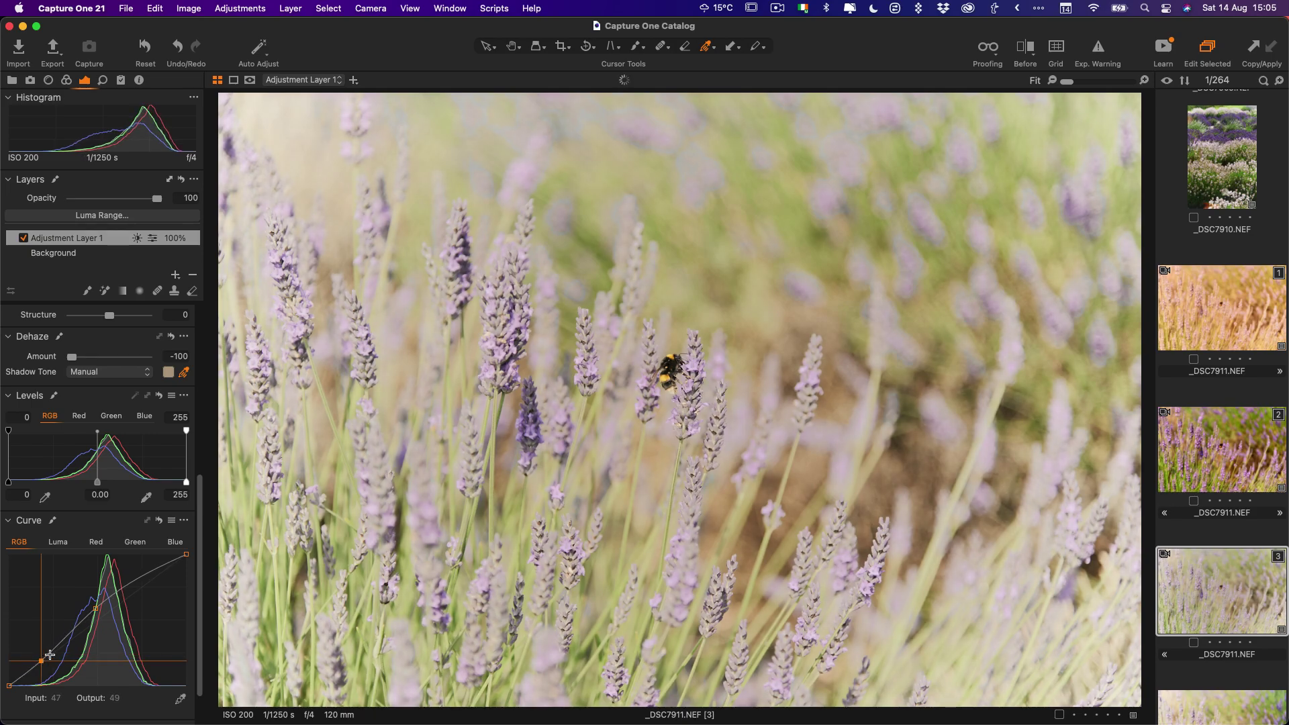
{"action": "left_click_drag", "start_coordinate": [96, 609], "coordinate": [96, 611]}
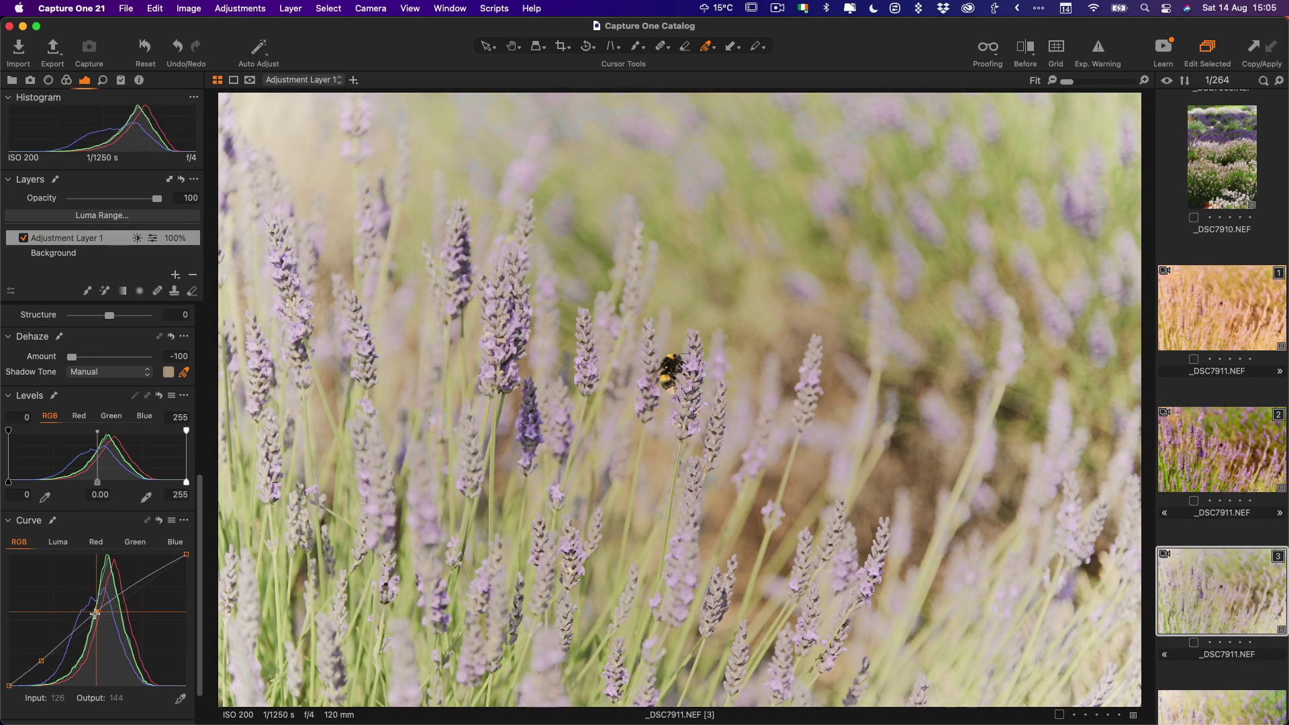
{"action": "left_click", "coordinate": [41, 660]}
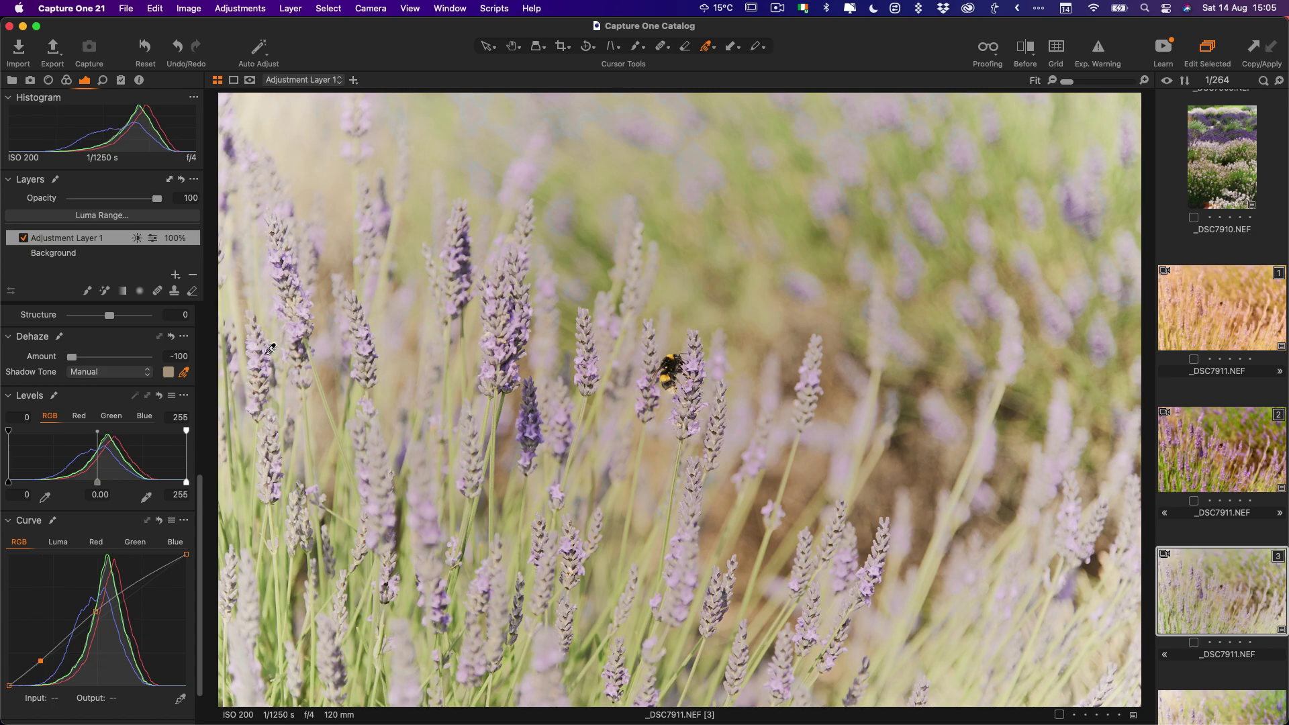
- Shift the midtone and shadow wheels in Color Balance 3-Way toward warm tones
{"action": "left_click", "coordinate": [67, 80]}
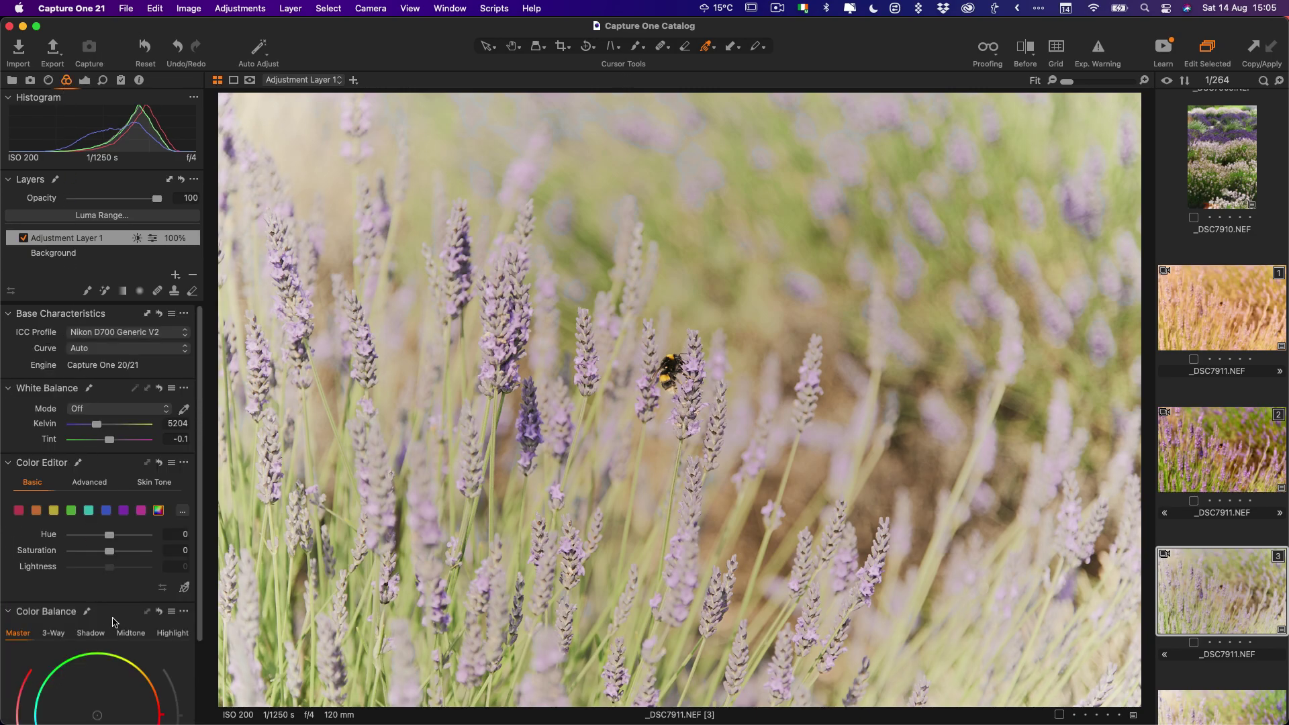
{"action": "scroll", "coordinate": [112, 622], "scroll_direction": "down", "scroll_amount": 5}
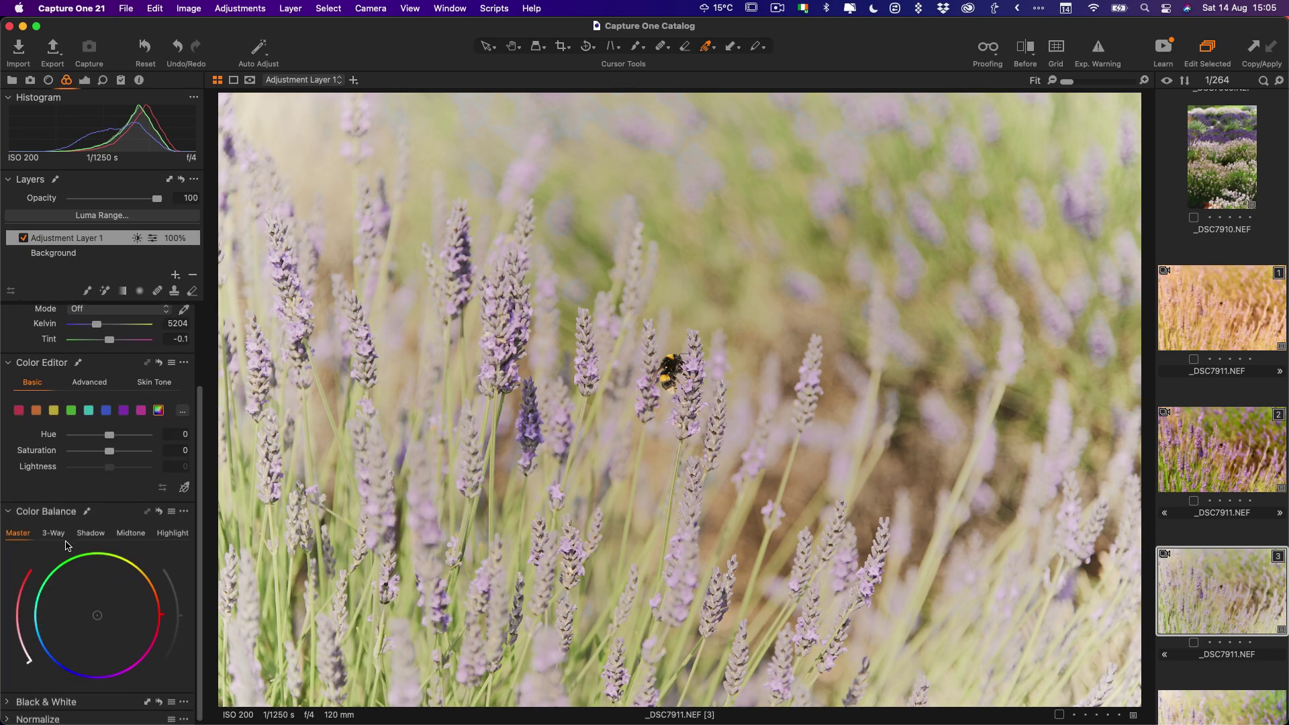
{"action": "left_click", "coordinate": [59, 534]}
{"action": "left_click_drag", "start_coordinate": [98, 578], "coordinate": [107, 575]}
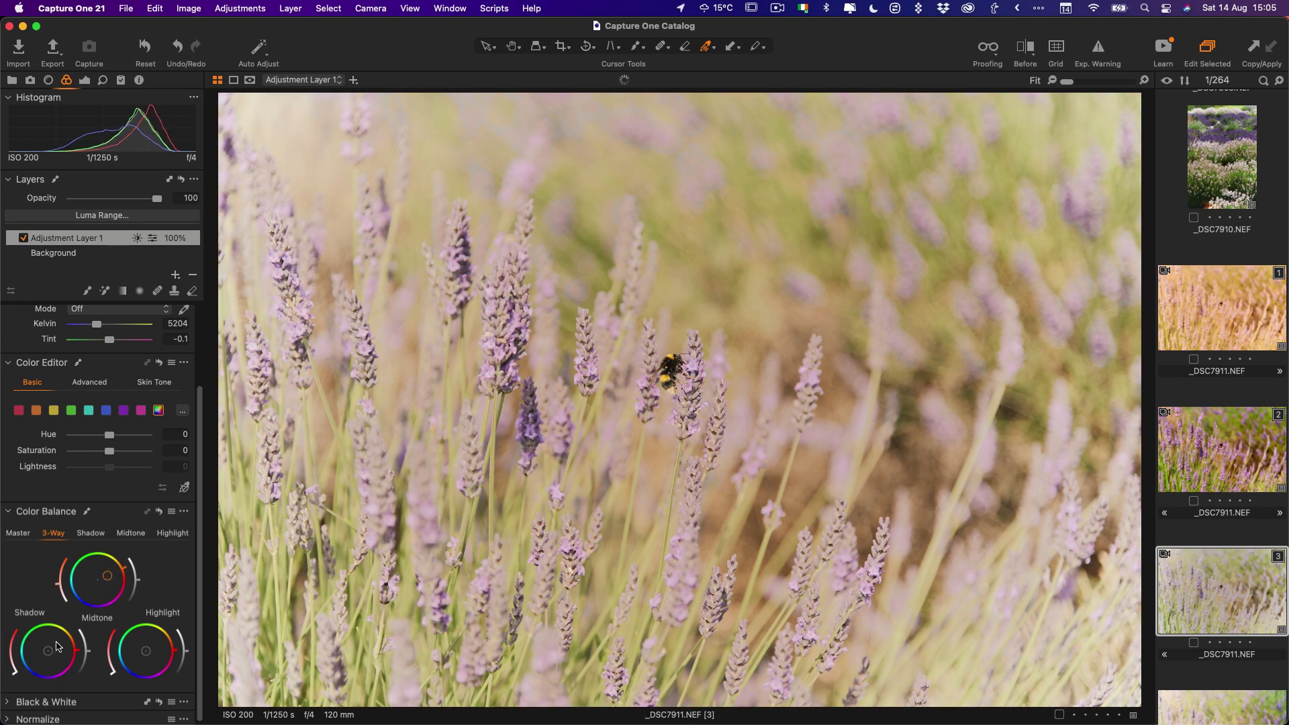
{"action": "left_click_drag", "start_coordinate": [48, 651], "coordinate": [64, 646]}
- Toggle Adjustment Layer 1 off and on to compare the warm effect
{"action": "left_click", "coordinate": [24, 238]}
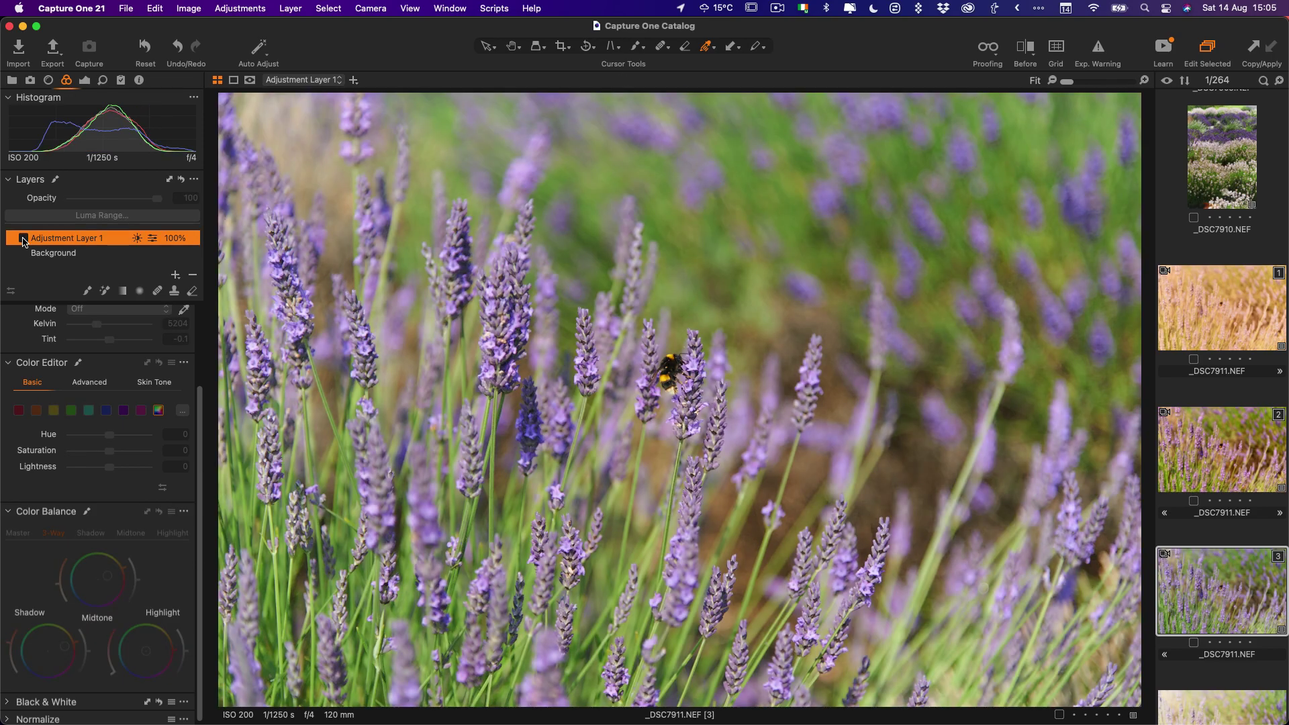
{"action": "left_click", "coordinate": [23, 238]}
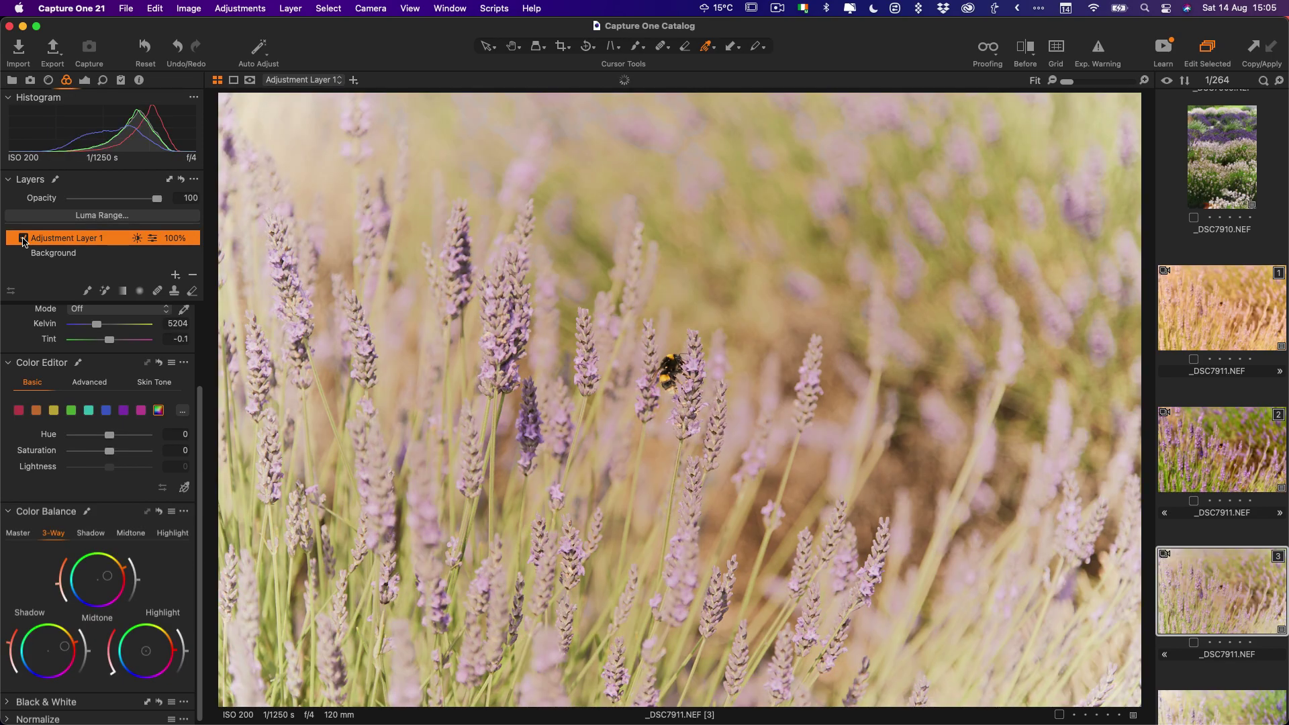
{"action": "left_click", "coordinate": [24, 238]}
{"action": "left_click", "coordinate": [24, 238]}
- Lower the layer's opacity to 49% and compare it on and off again
{"action": "left_click_drag", "start_coordinate": [156, 203], "coordinate": [118, 206]}
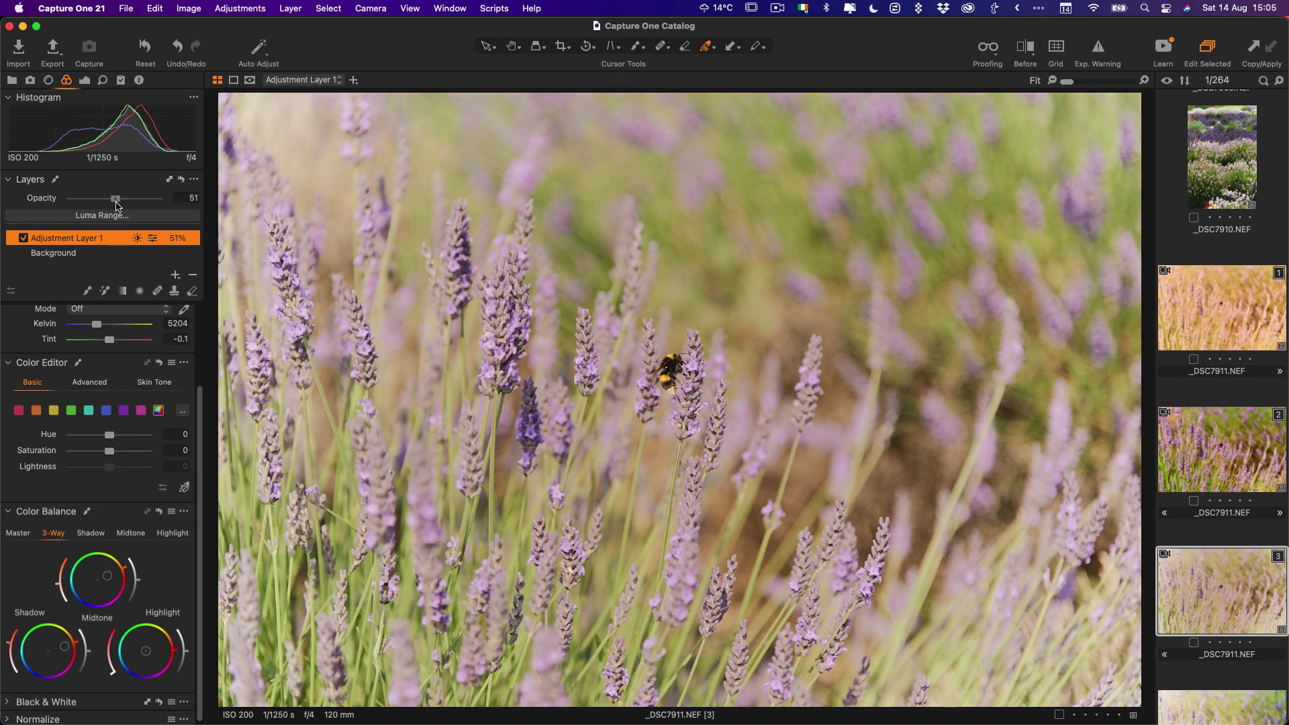
{"action": "left_click_drag", "start_coordinate": [115, 204], "coordinate": [114, 205]}
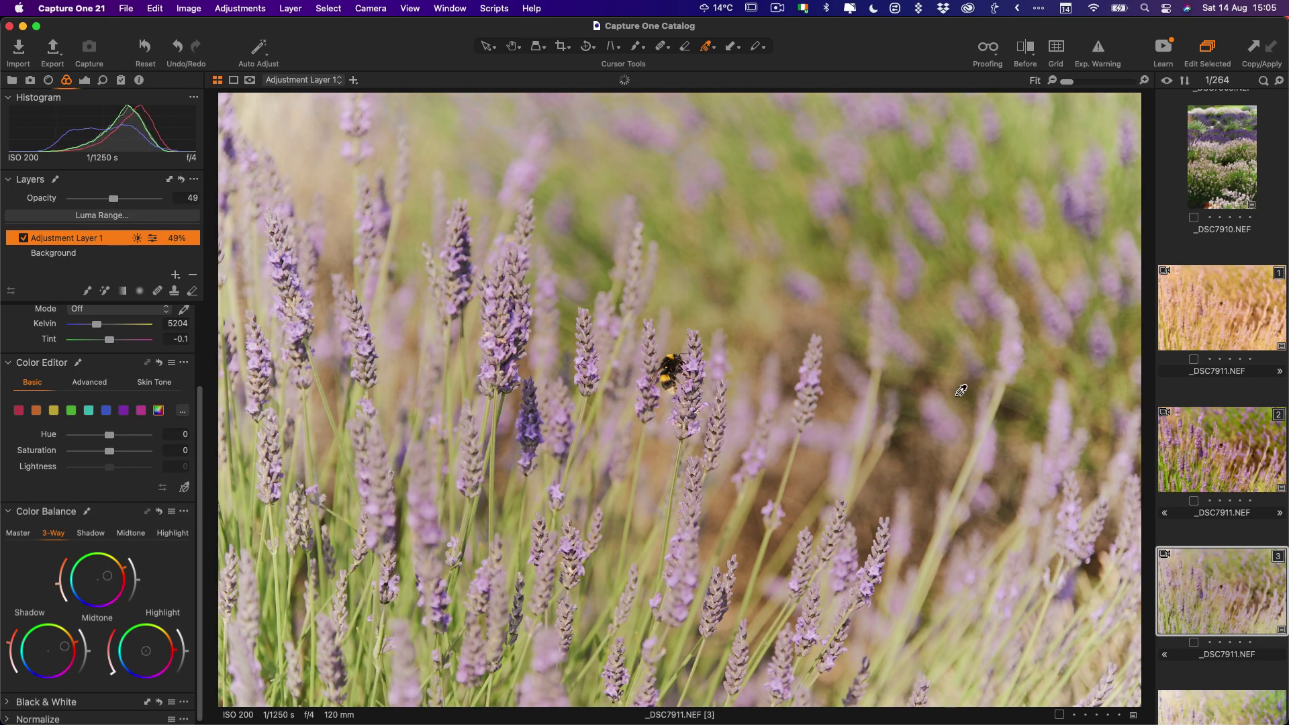
{"action": "left_click", "coordinate": [22, 237]}
{"action": "left_click", "coordinate": [21, 238]}
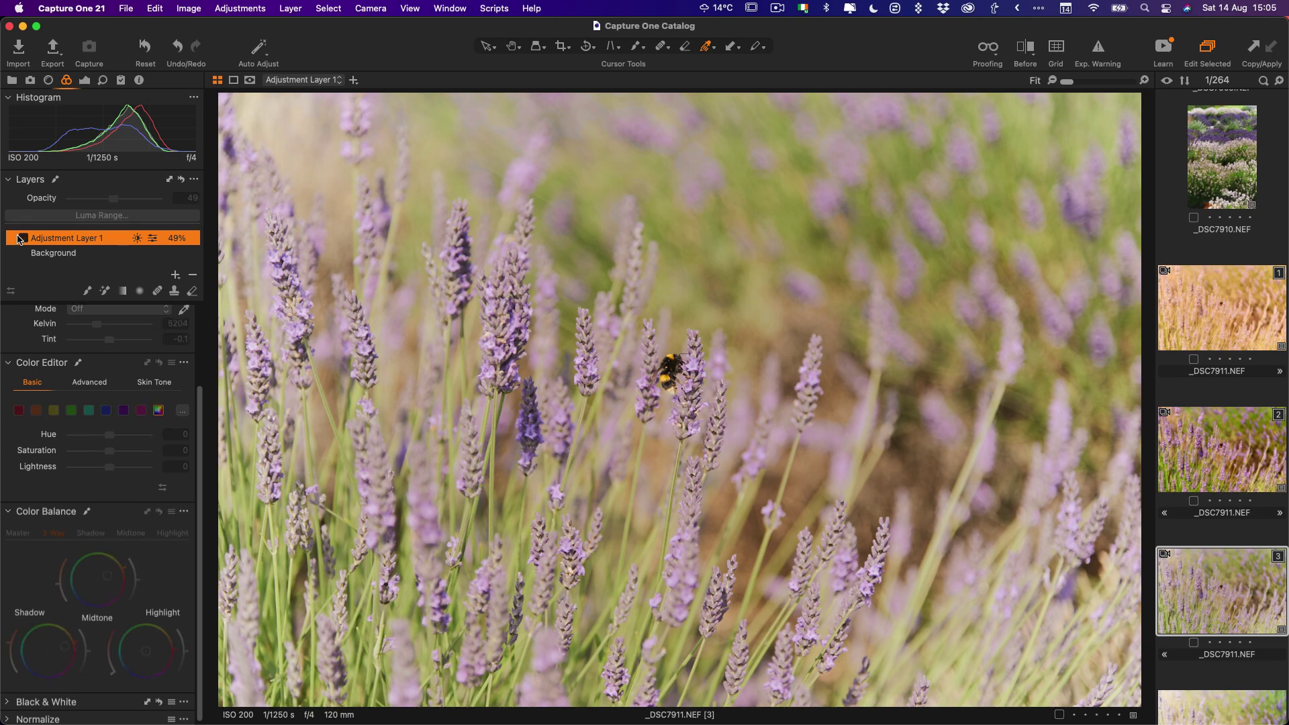
{"action": "left_click", "coordinate": [22, 238]}
{"action": "left_click", "coordinate": [21, 239]}
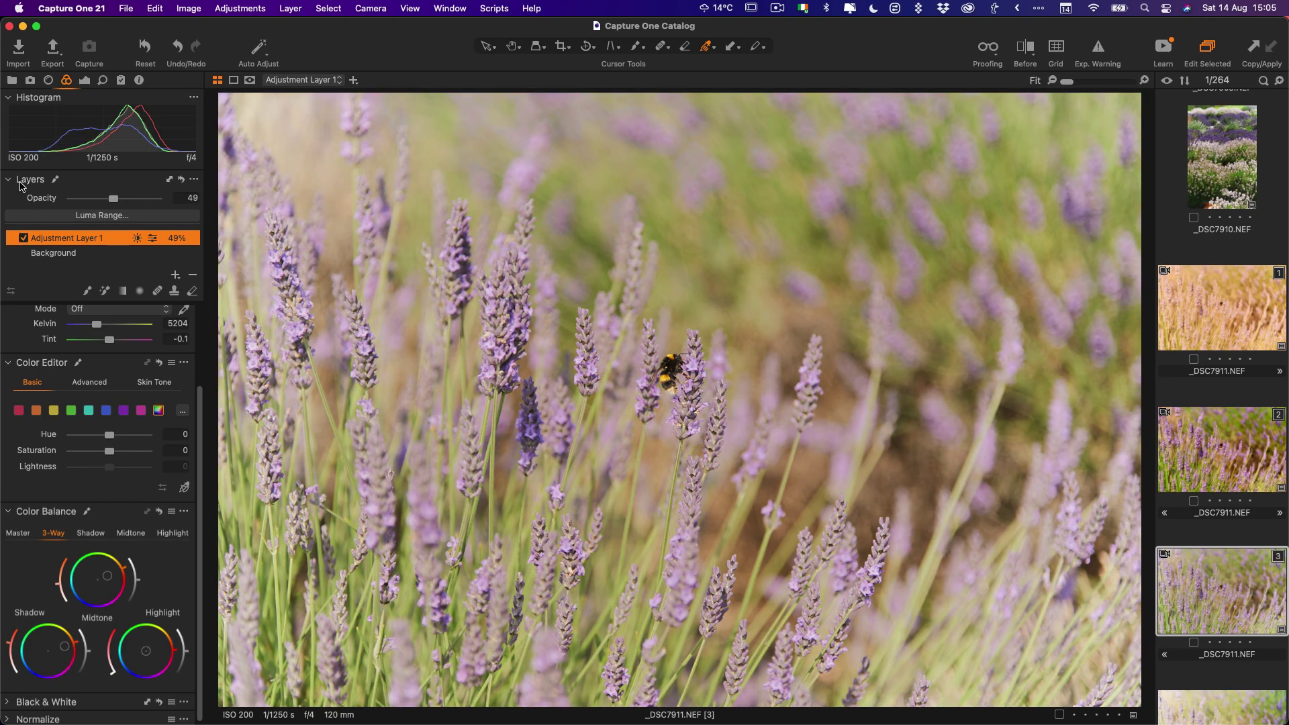
{"action": "mouse_move", "coordinate": [21, 186]}
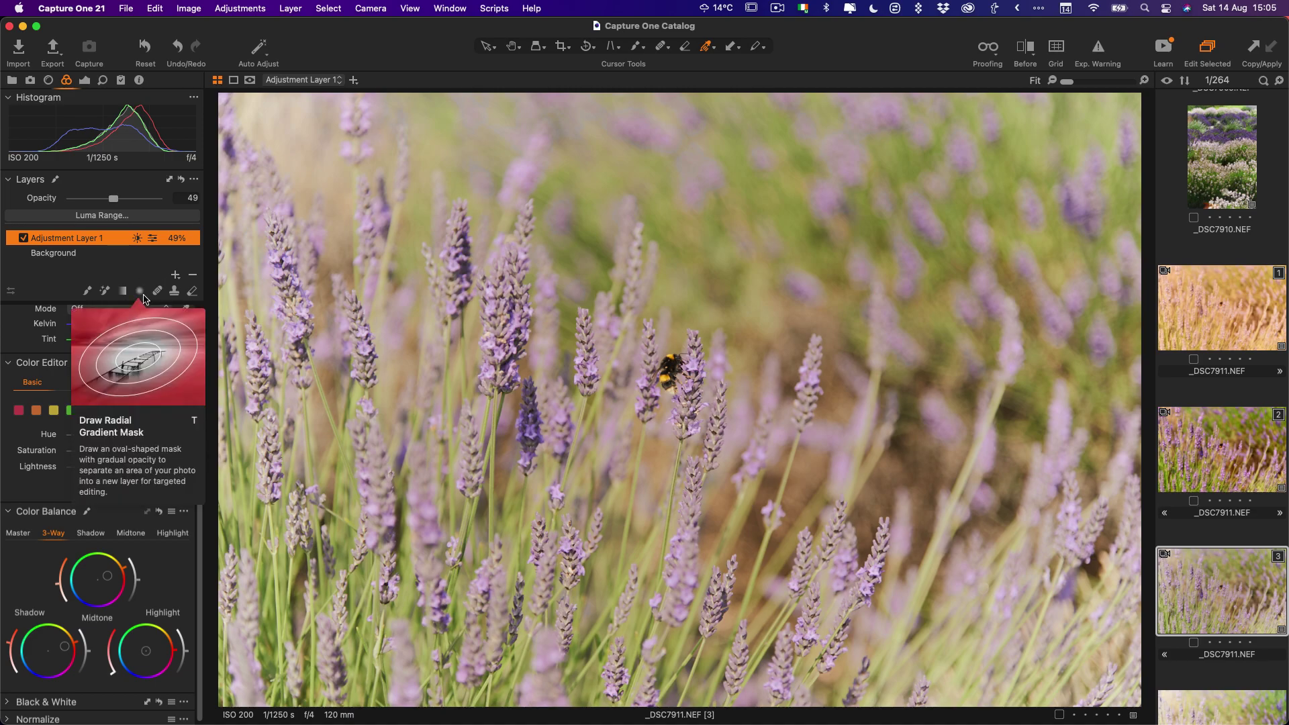
- Draw a radial gradient mask around the bee and invert it
{"action": "left_click", "coordinate": [140, 290]}
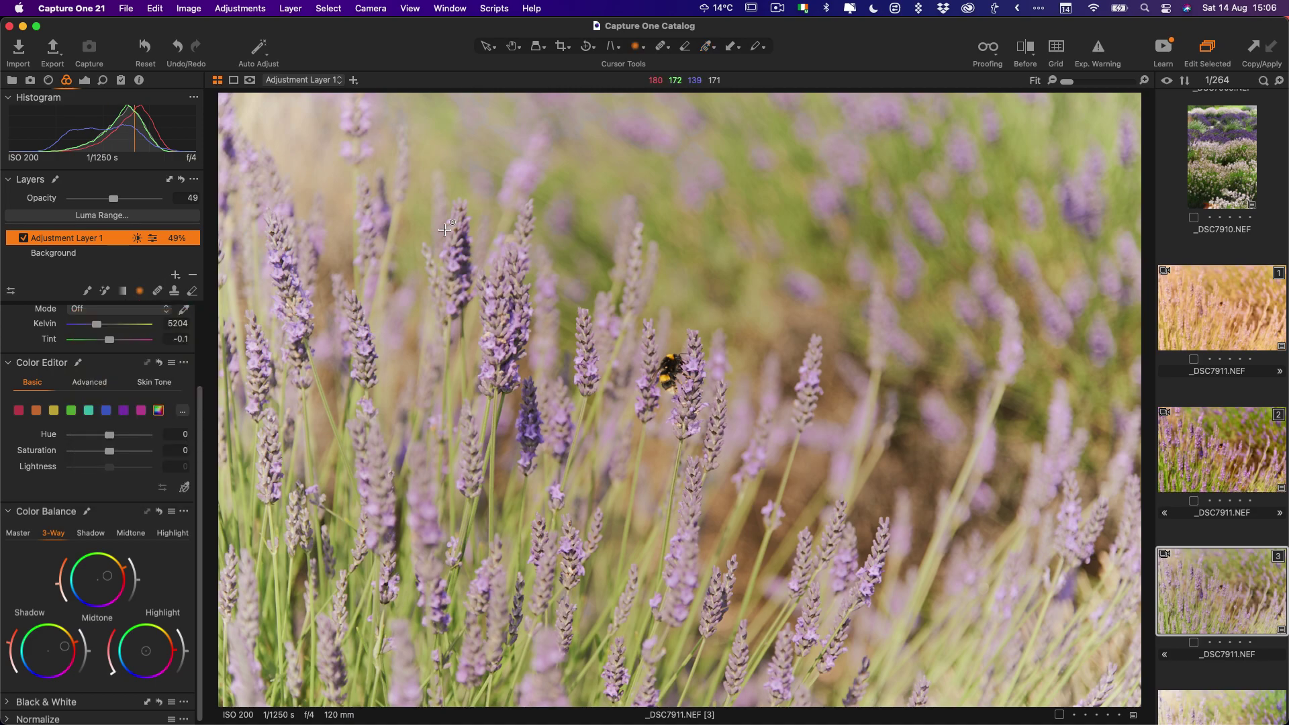
{"action": "left_click_drag", "start_coordinate": [443, 211], "coordinate": [929, 210]}
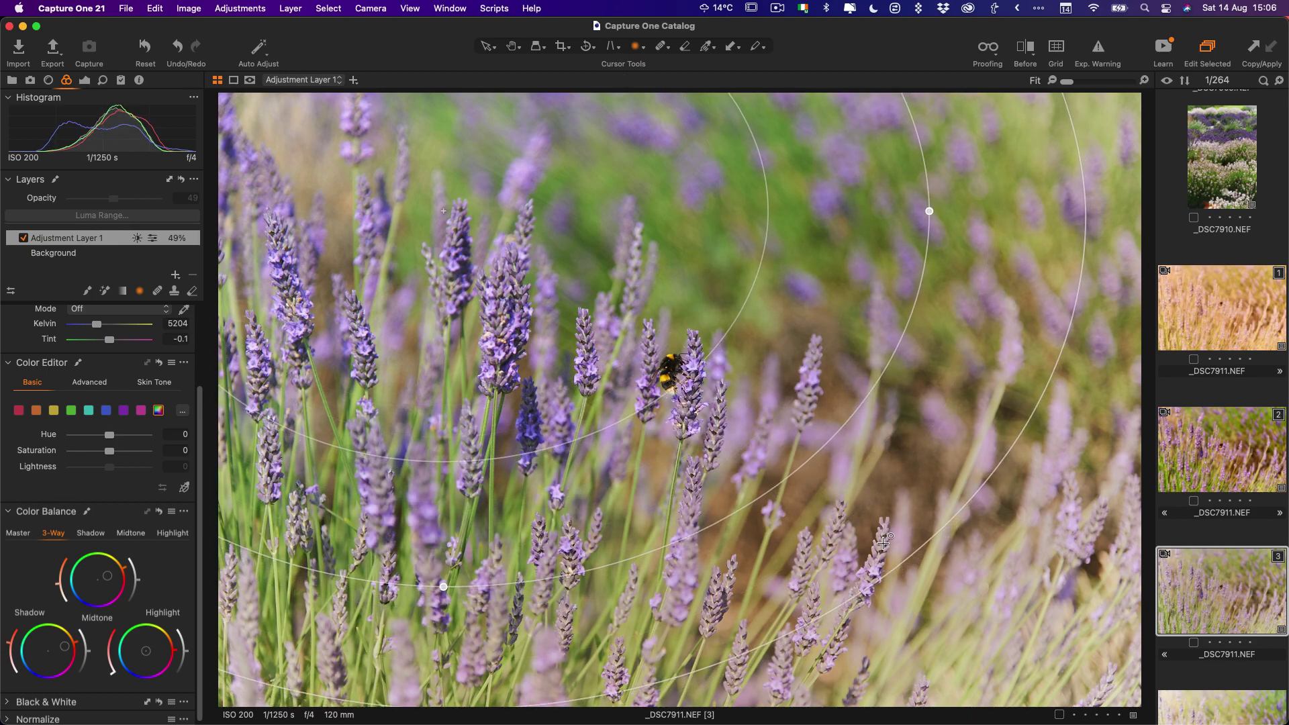
{"action": "left_click_drag", "start_coordinate": [502, 261], "coordinate": [589, 247]}
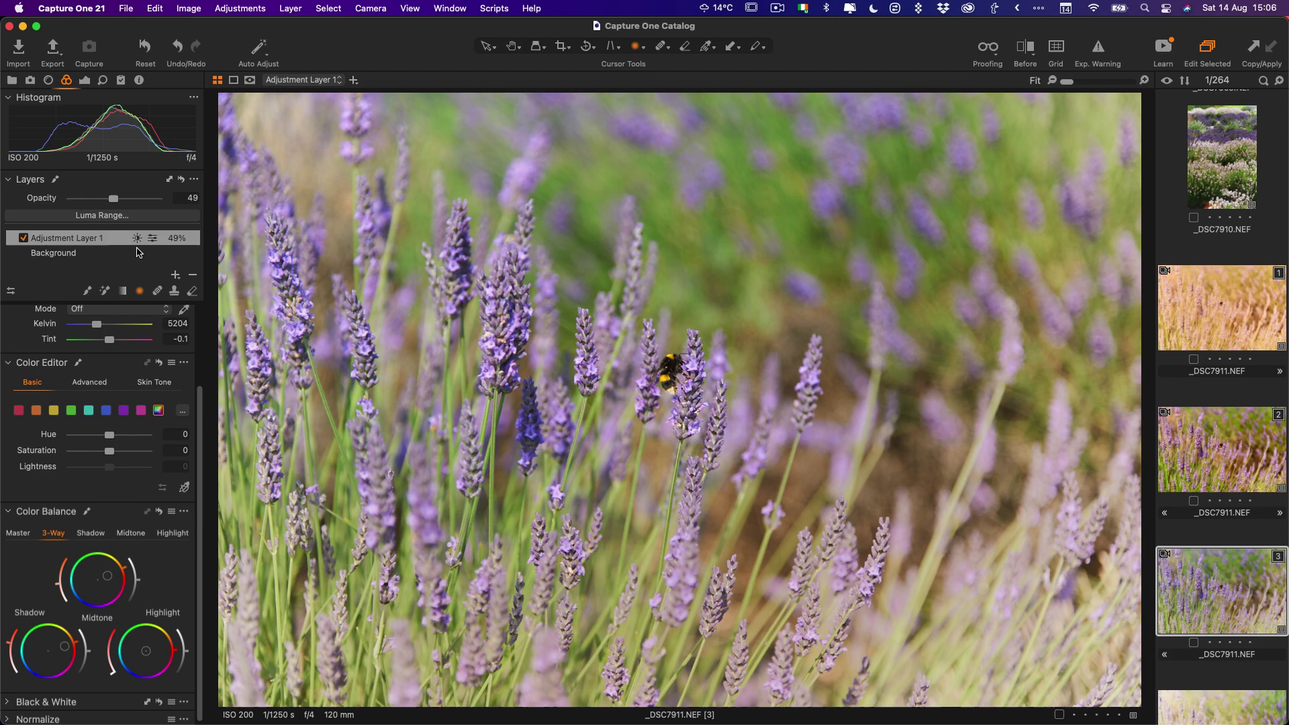
{"action": "right_click", "coordinate": [101, 240]}
{"action": "left_click", "coordinate": [101, 239]}
{"action": "right_click", "coordinate": [92, 238]}
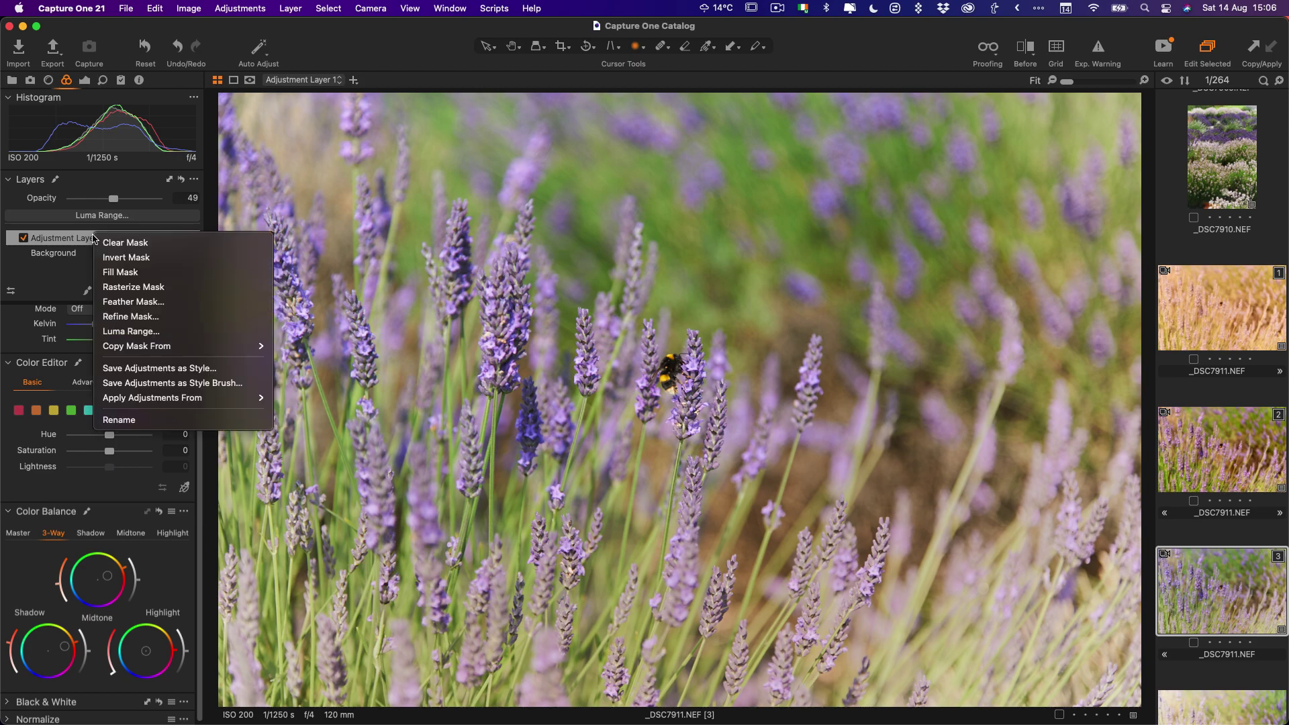
{"action": "left_click", "coordinate": [128, 257]}
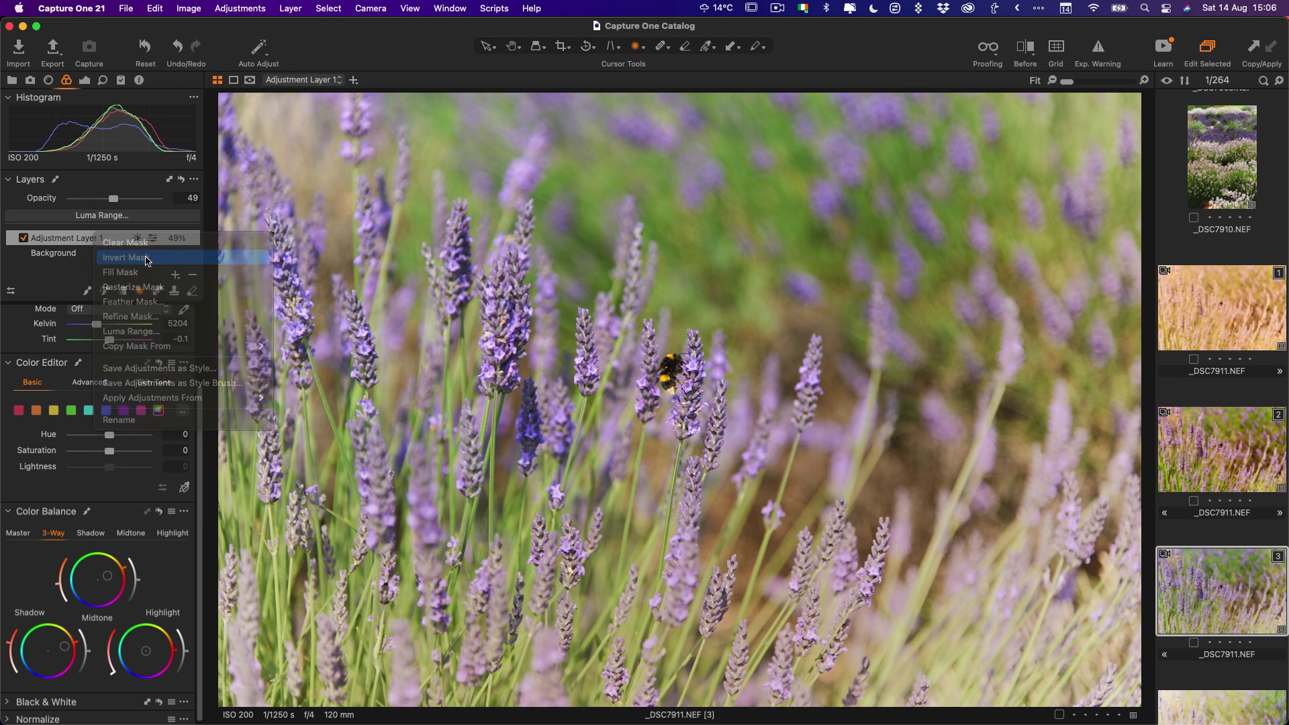
- Reposition and enlarge the radial mask, then compare the layer off and on
{"action": "left_click_drag", "start_coordinate": [511, 199], "coordinate": [497, 243]}
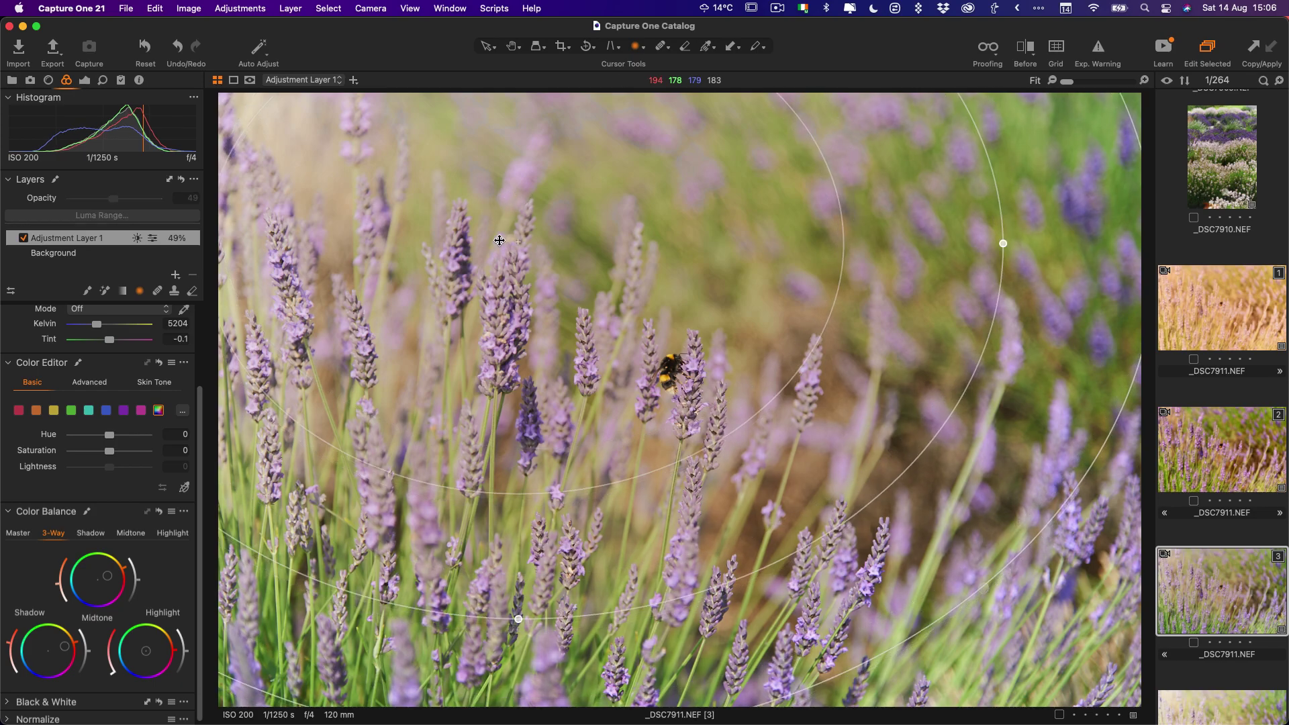
{"action": "left_click_drag", "start_coordinate": [1025, 548], "coordinate": [1092, 588]}
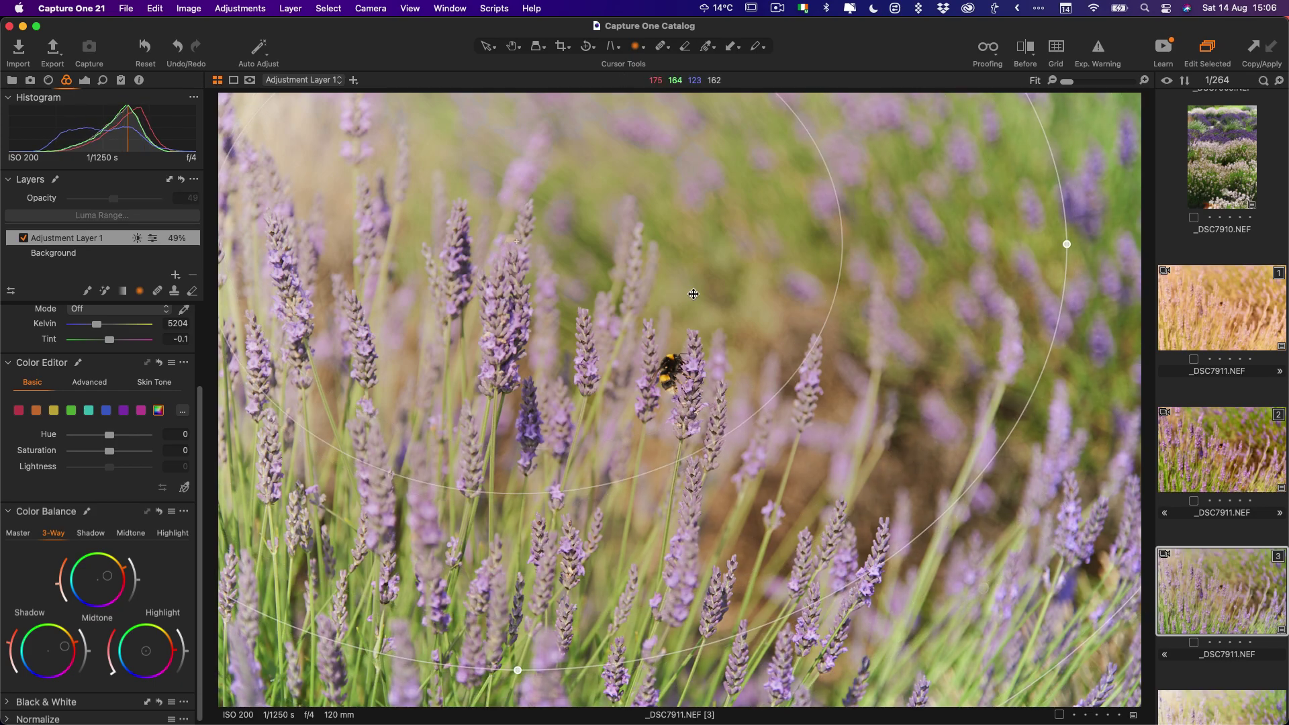
{"action": "left_click_drag", "start_coordinate": [677, 287], "coordinate": [712, 287]}
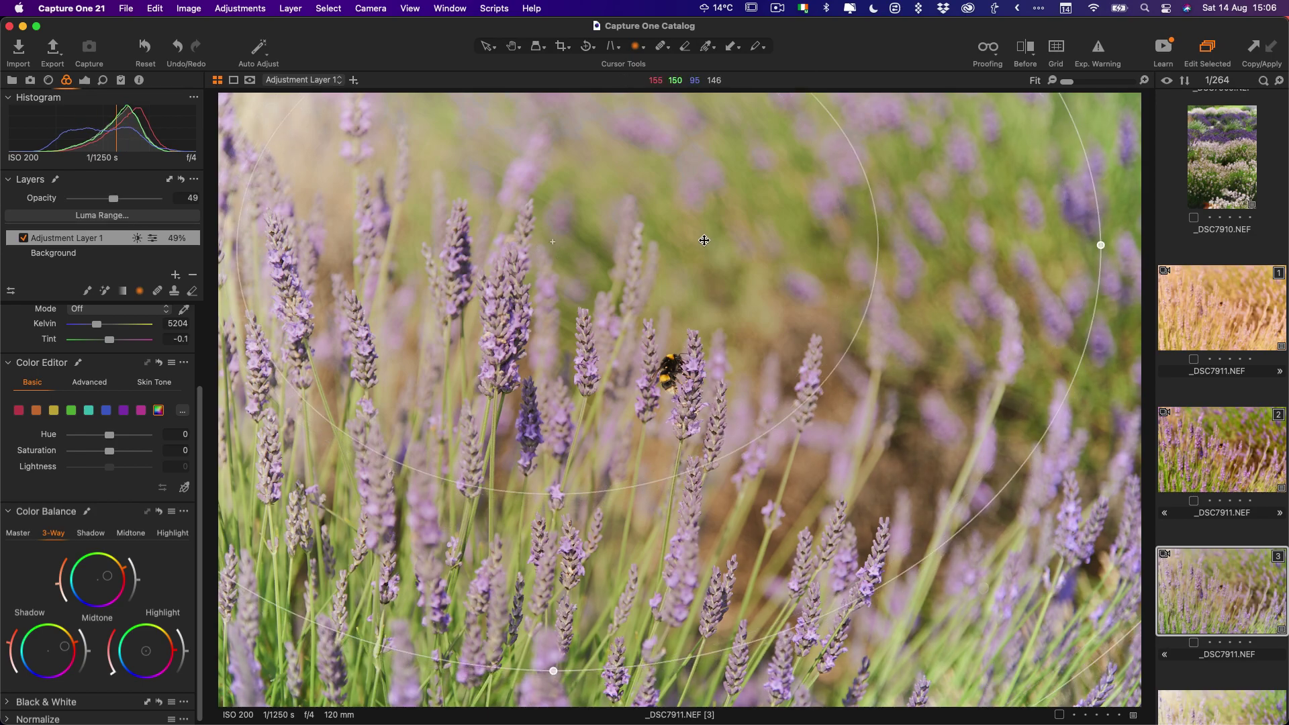
{"action": "left_click", "coordinate": [23, 239]}
{"action": "left_click", "coordinate": [22, 239]}
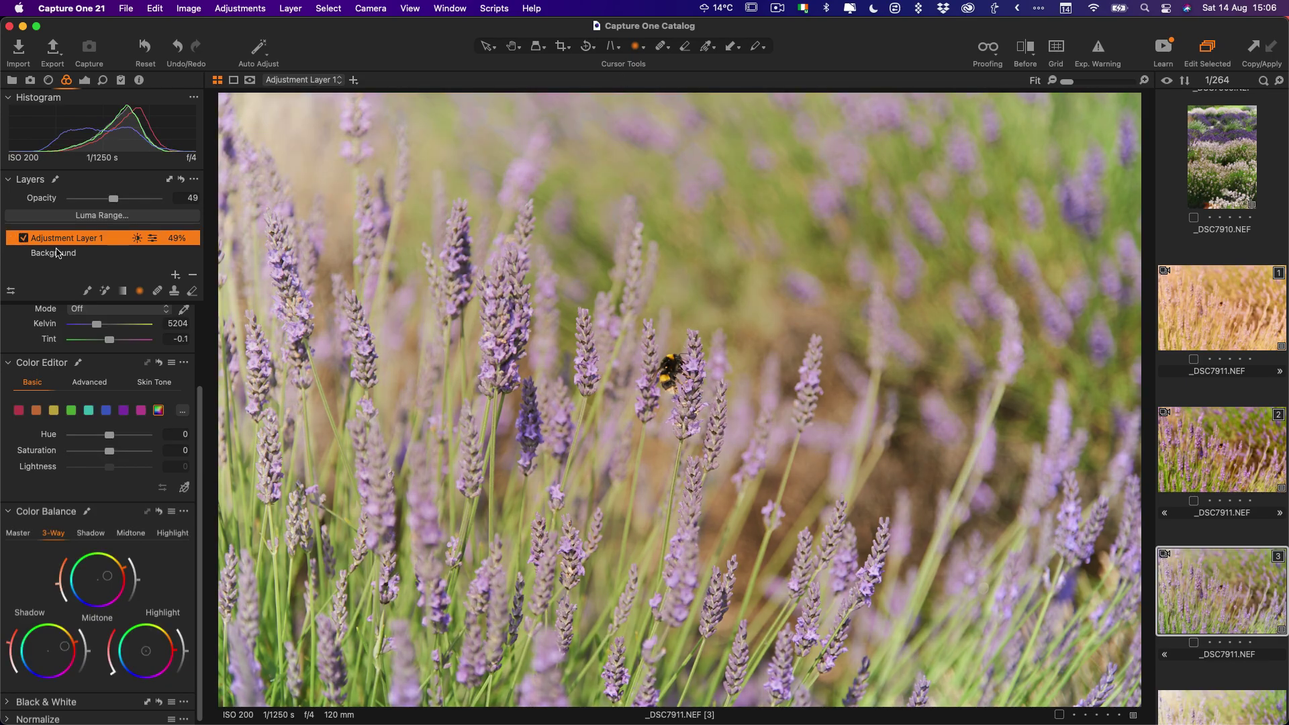
- Set the layer's Clarity and Structure to -100 with the Neutral clarity method
{"action": "left_click", "coordinate": [85, 81]}
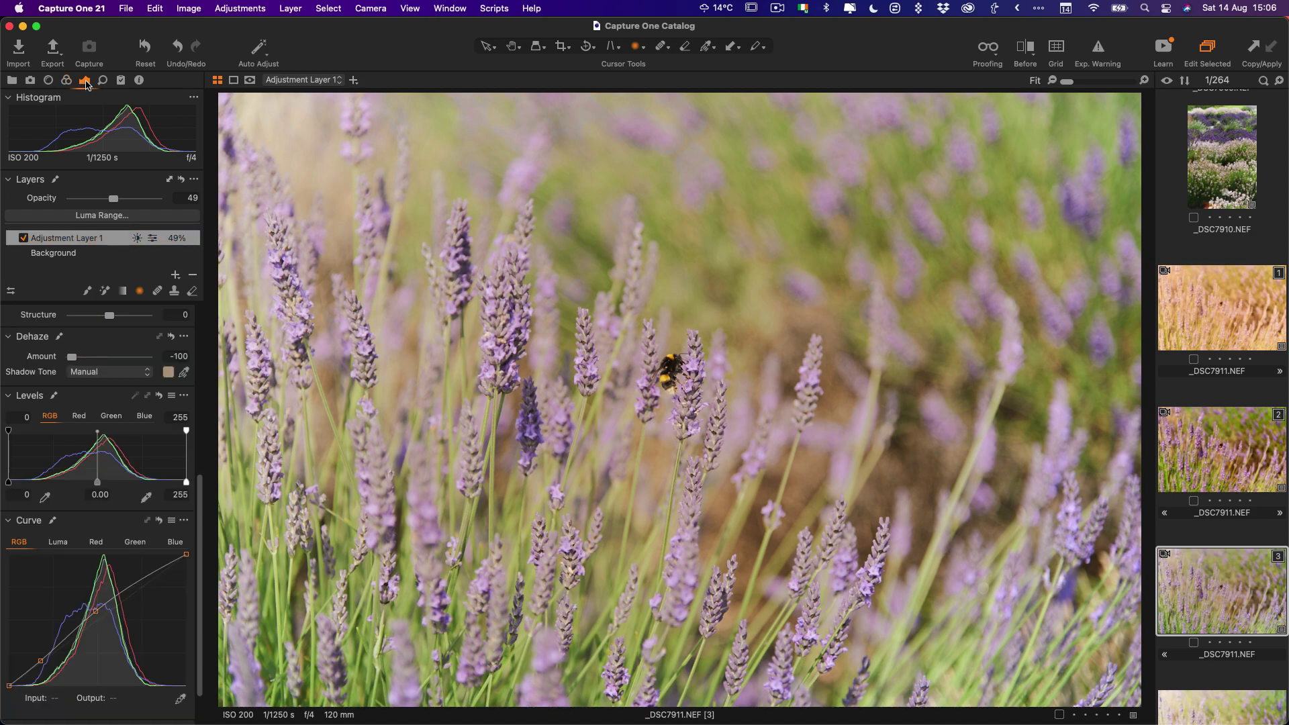
{"action": "scroll", "coordinate": [162, 423], "scroll_direction": "up", "scroll_amount": 10}
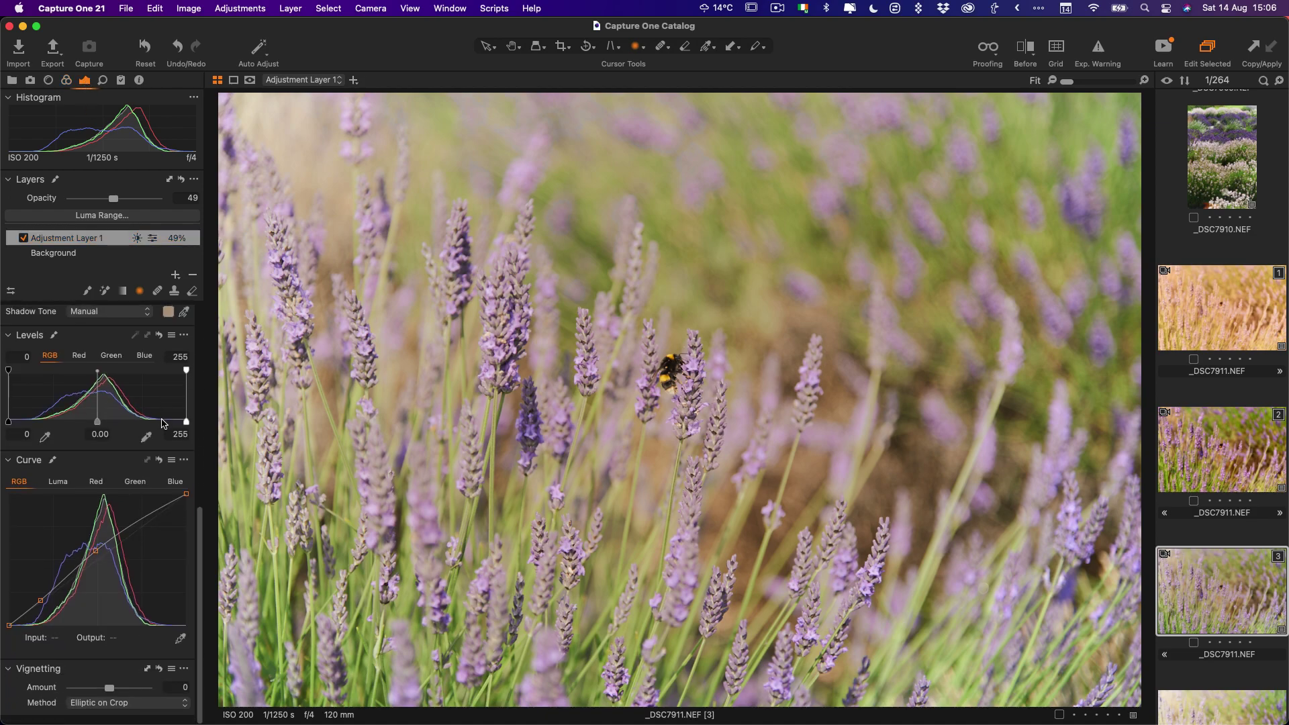
{"action": "scroll", "coordinate": [162, 422], "scroll_direction": "down", "scroll_amount": 2}
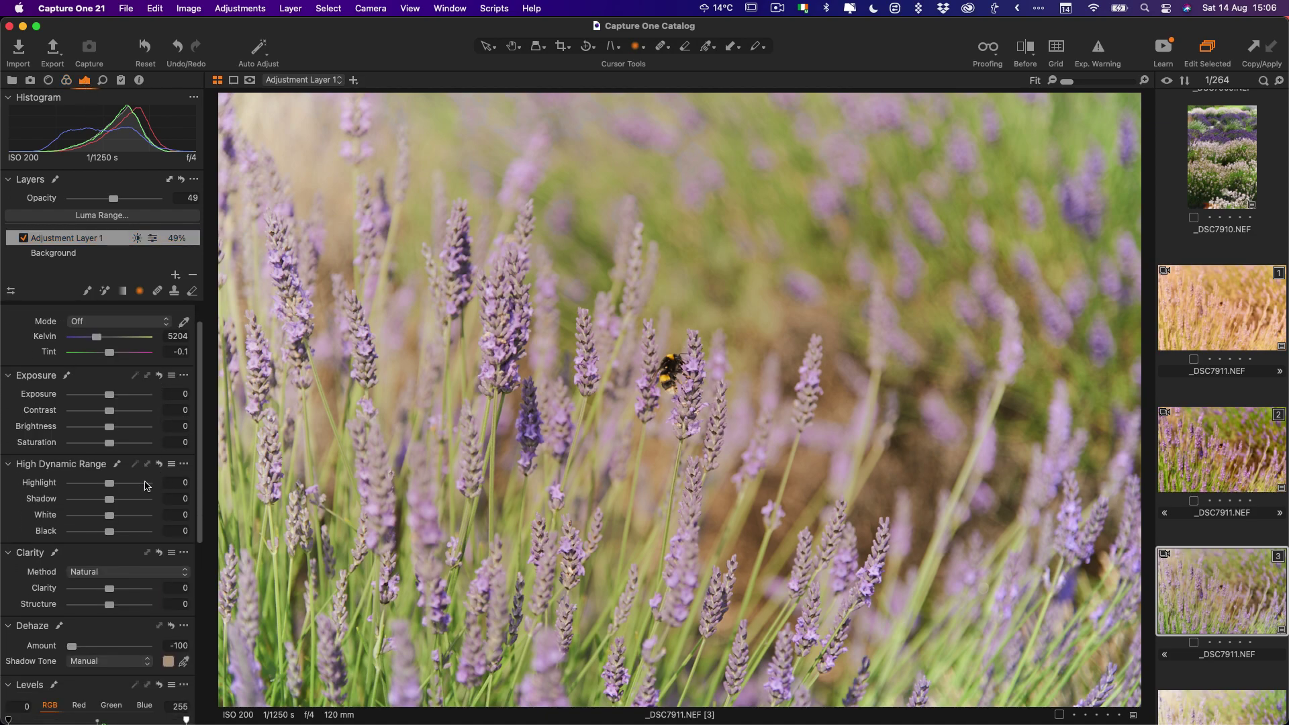
{"action": "left_click_drag", "start_coordinate": [104, 593], "coordinate": [55, 591]}
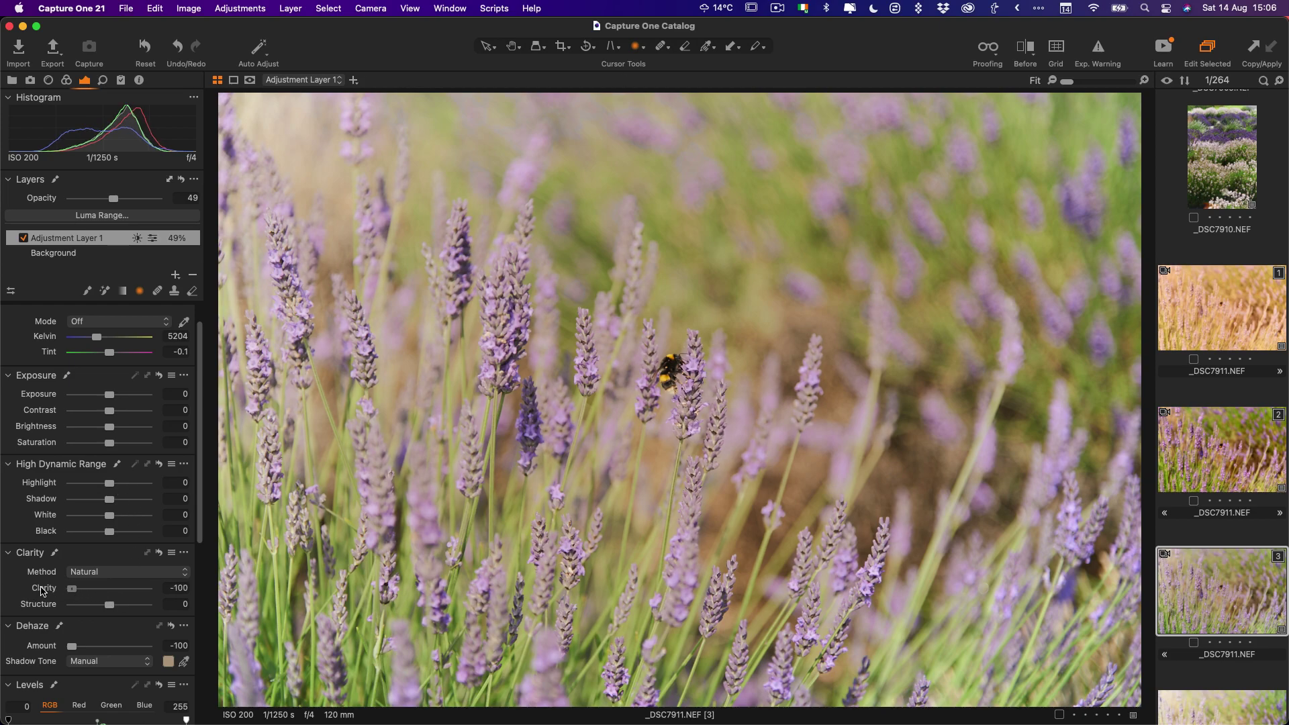
{"action": "left_click_drag", "start_coordinate": [110, 604], "coordinate": [69, 609]}
{"action": "left_click", "coordinate": [112, 576]}
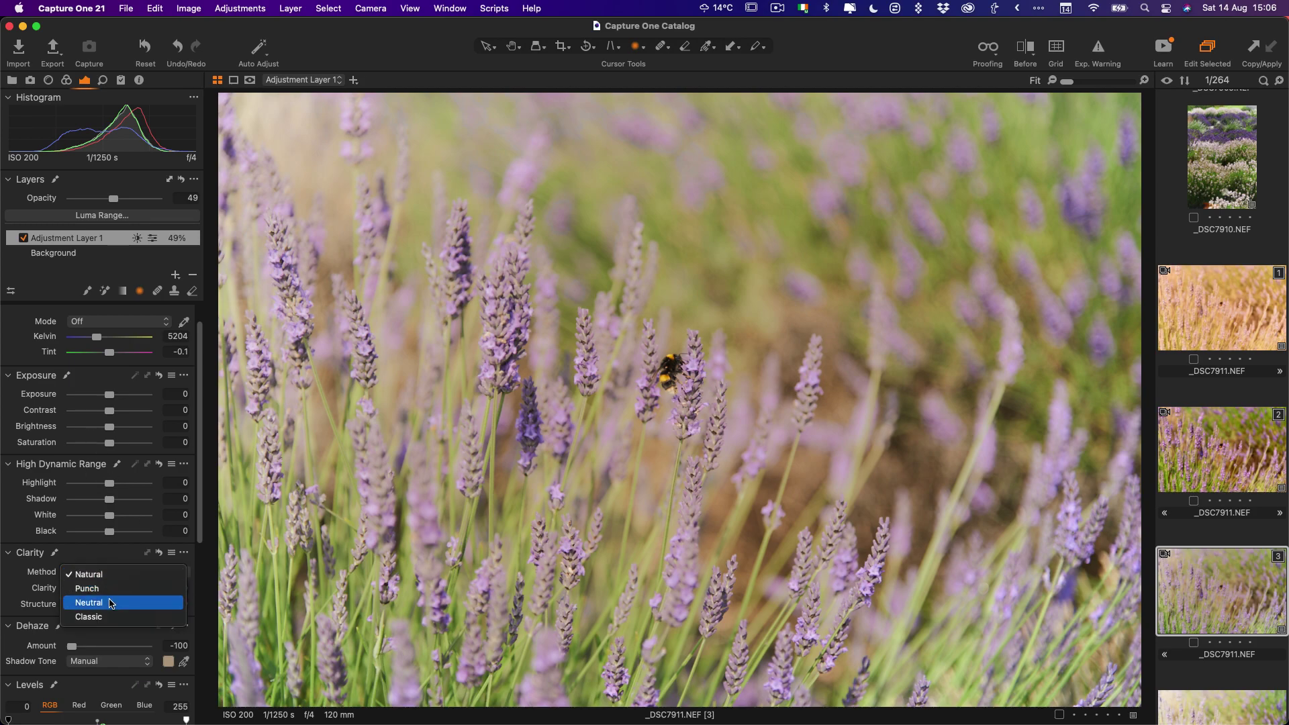
{"action": "left_click", "coordinate": [111, 603]}
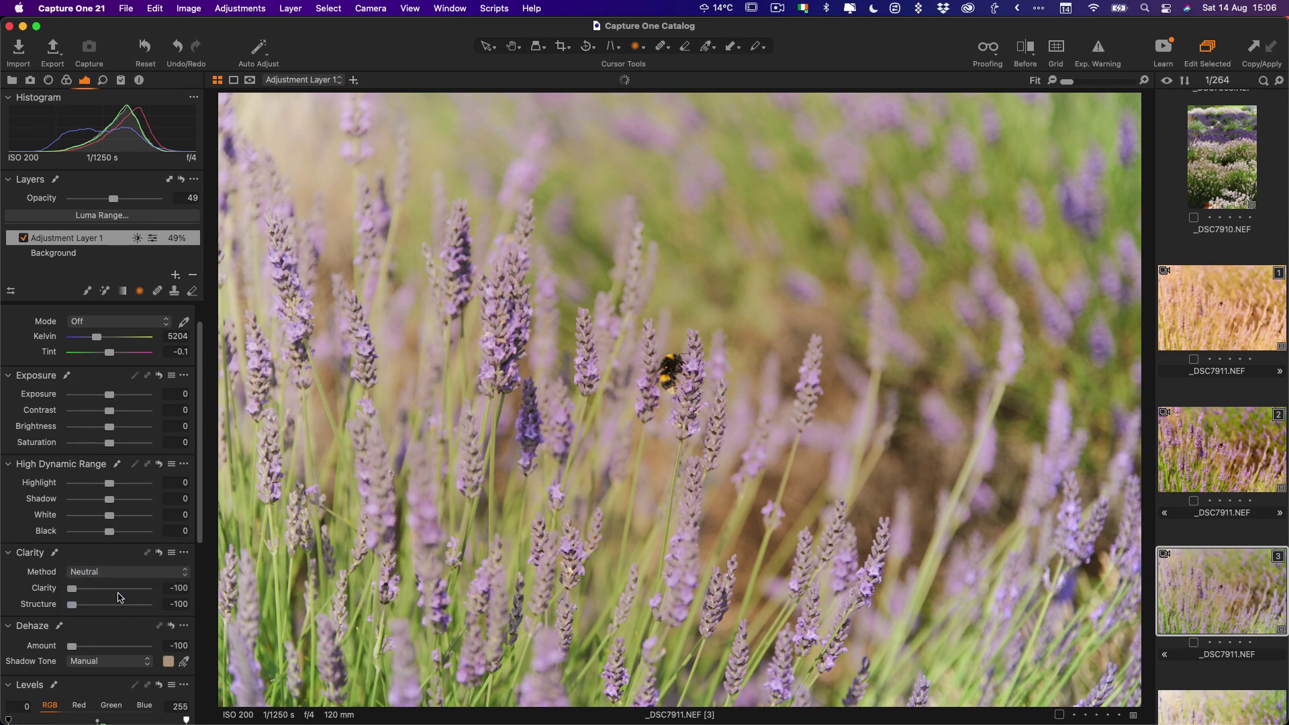
- Toggle the adjustment layer off and on twice to compare the hazy glow
{"action": "left_click", "coordinate": [24, 238]}
{"action": "left_click", "coordinate": [24, 238]}
{"action": "left_click", "coordinate": [25, 239]}
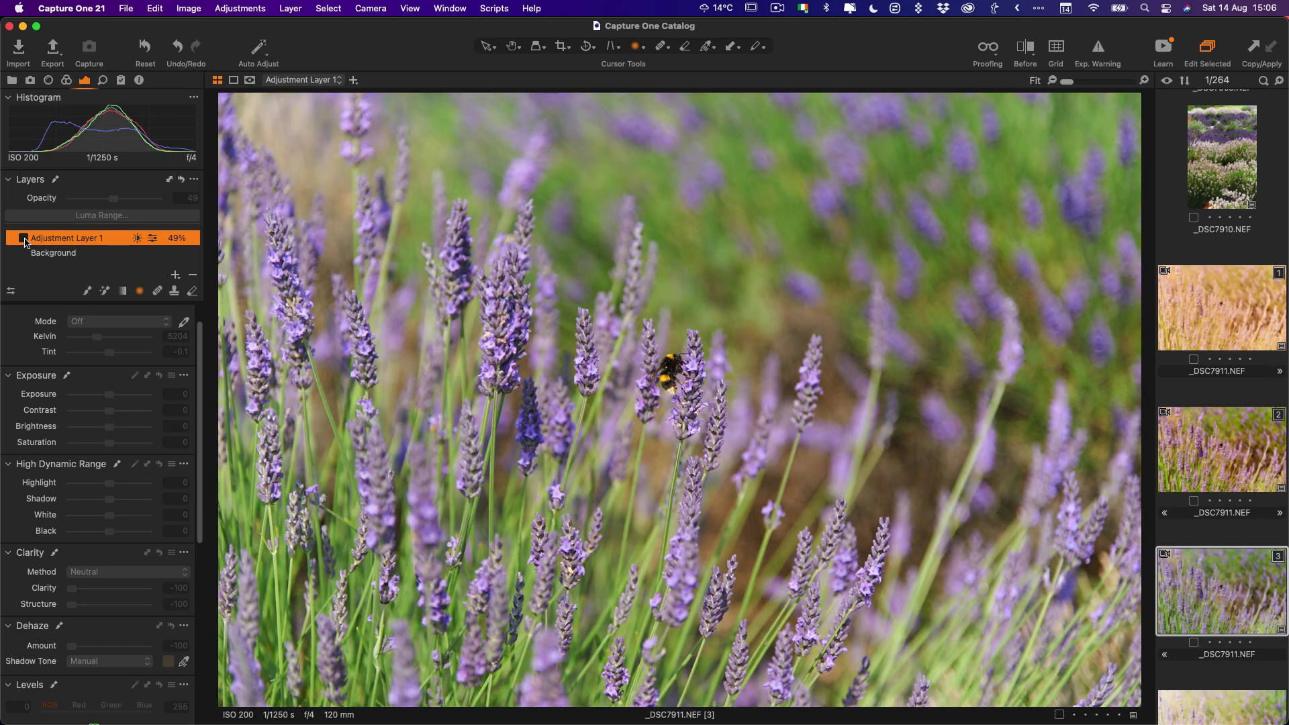
{"action": "left_click", "coordinate": [24, 239]}
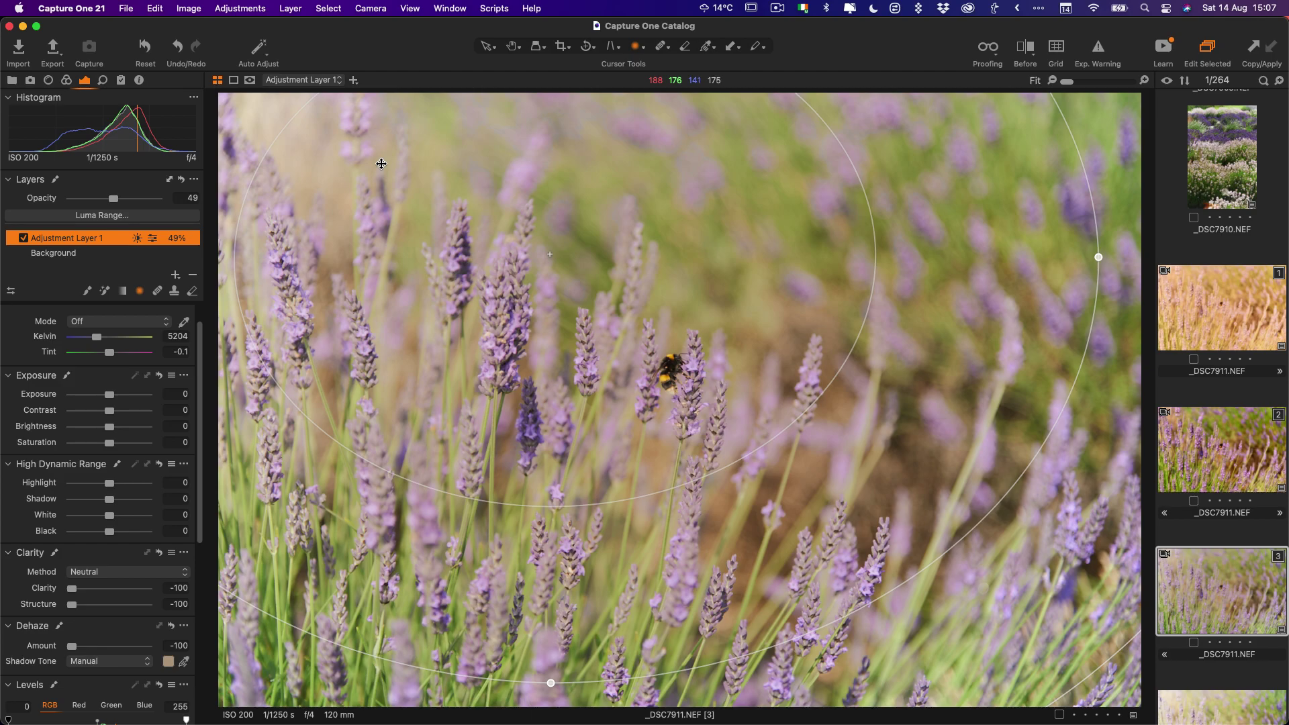
- Move the radial mask down and slightly lower, and set layer opacity to 60%
{"action": "mouse_move", "coordinate": [114, 200]}
{"action": "left_mouse_down"}
{"action": "mouse_move", "coordinate": [149, 204]}
{"action": "mouse_move", "coordinate": [138, 205]}
{"action": "left_mouse_up"}
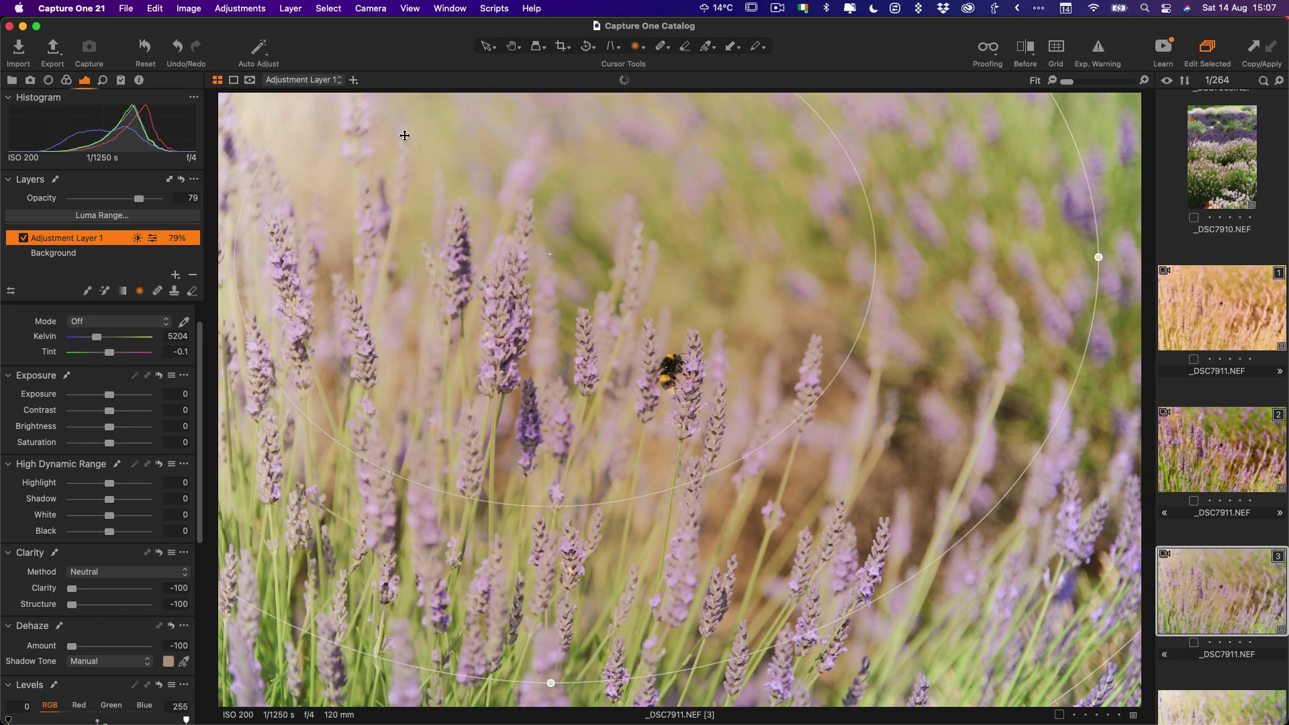
{"action": "left_click_drag", "start_coordinate": [334, 95], "coordinate": [405, 152]}
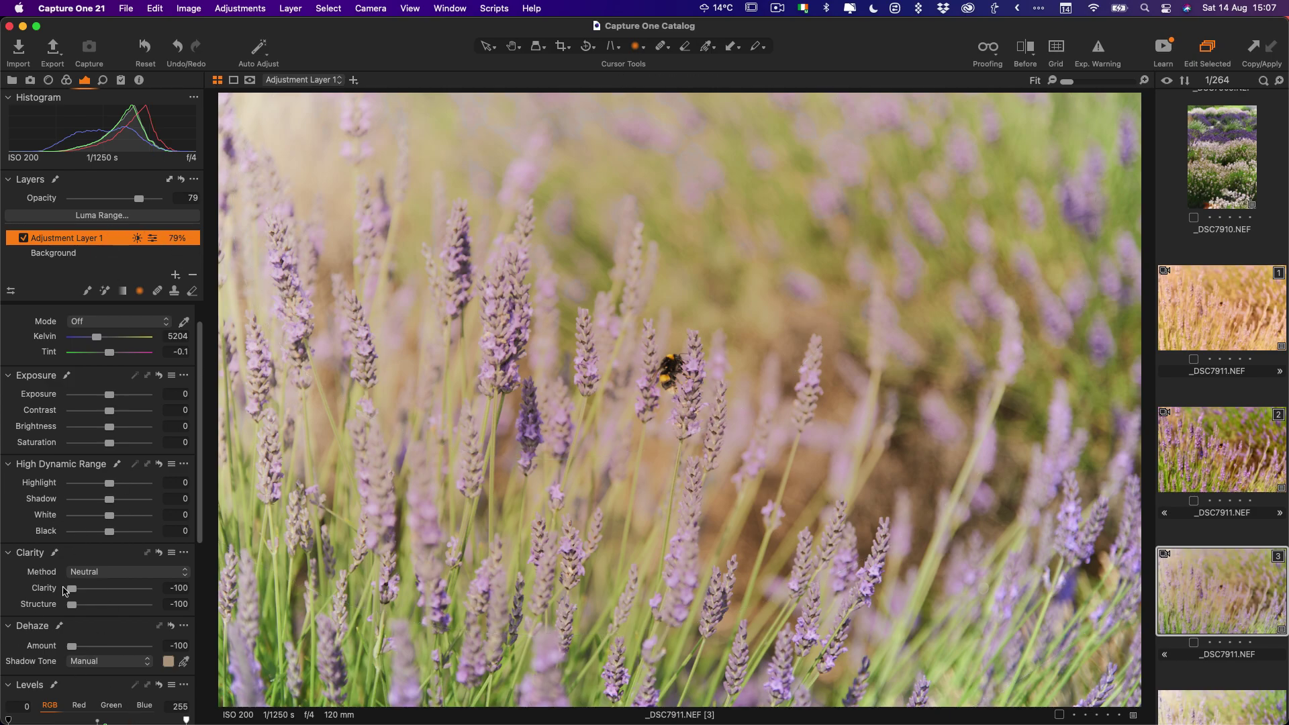
{"action": "left_click_drag", "start_coordinate": [516, 268], "coordinate": [864, 236]}
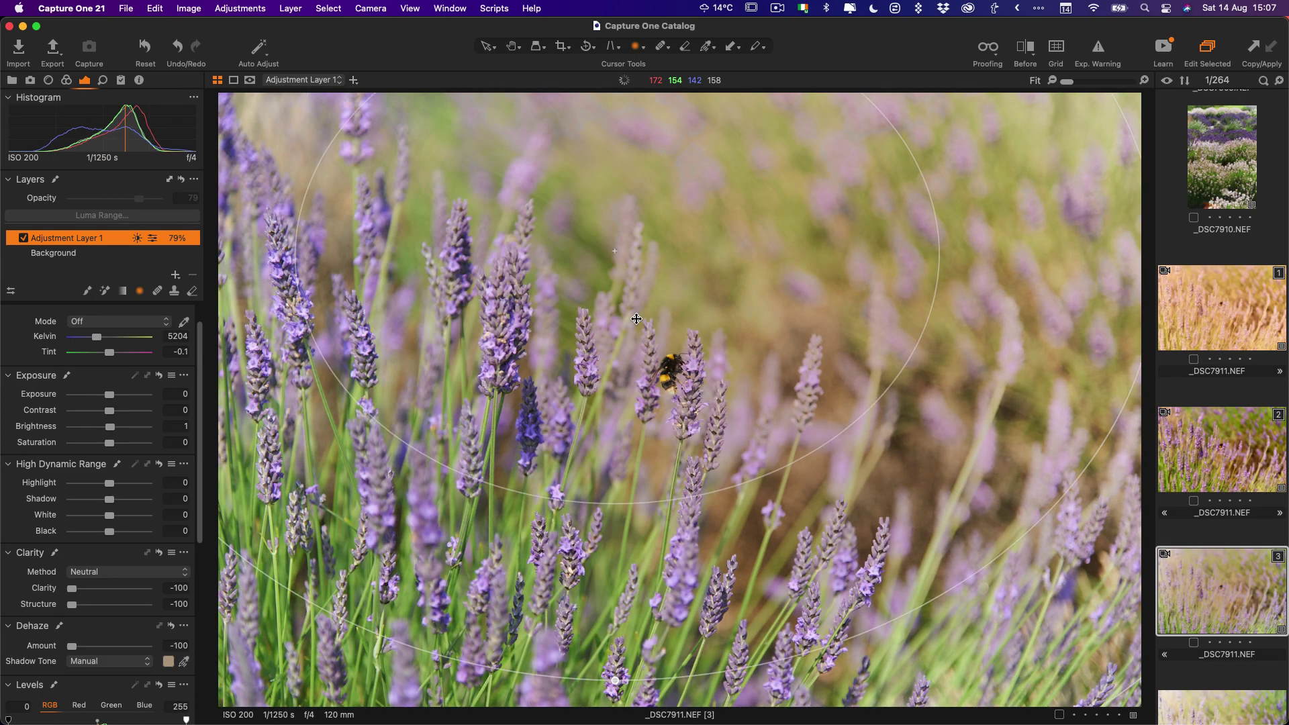
{"action": "left_click_drag", "start_coordinate": [139, 199], "coordinate": [123, 199]}
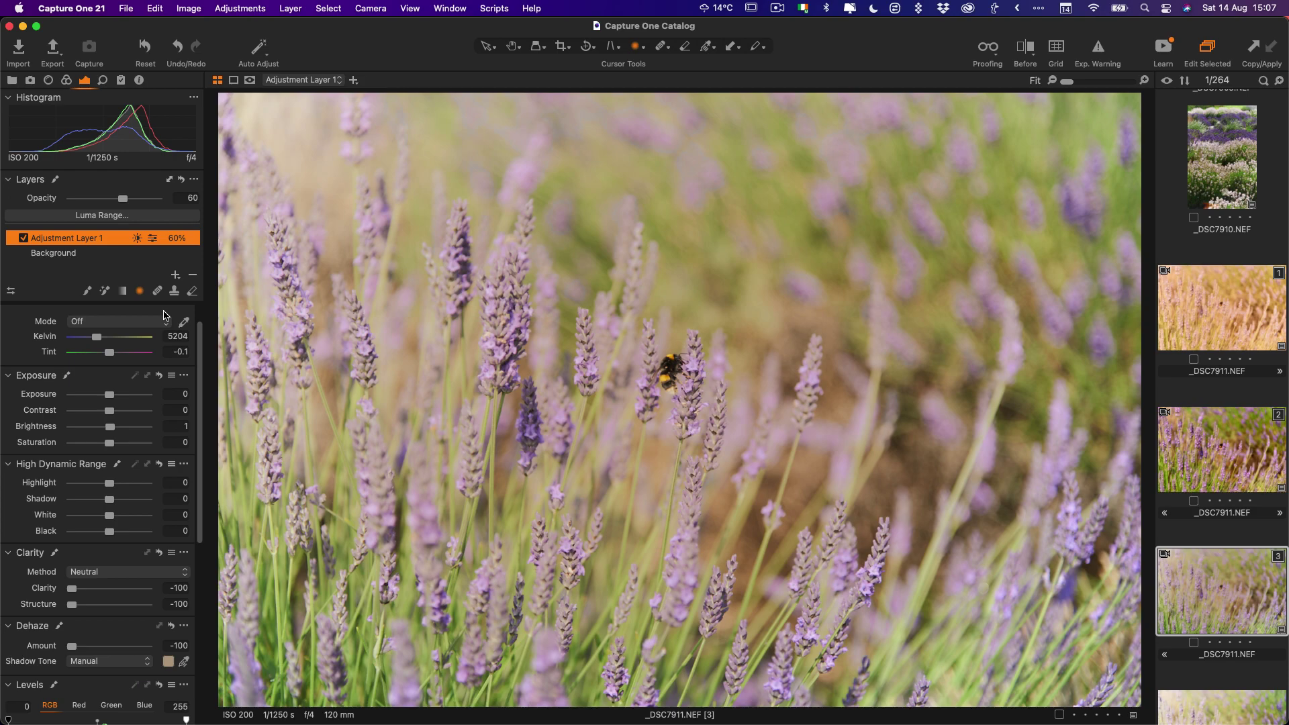